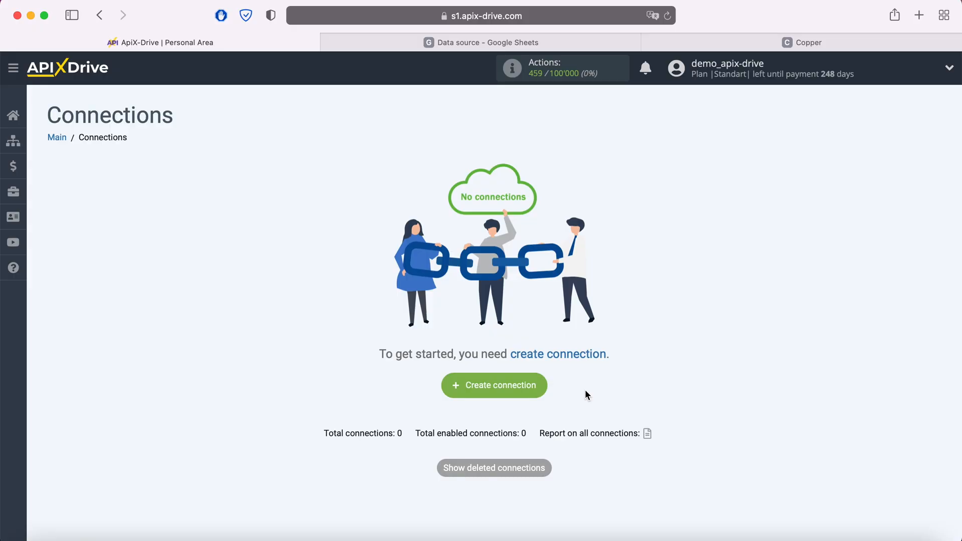
- Create a new connection with Google Sheets as the data source system
left_click(545, 387)
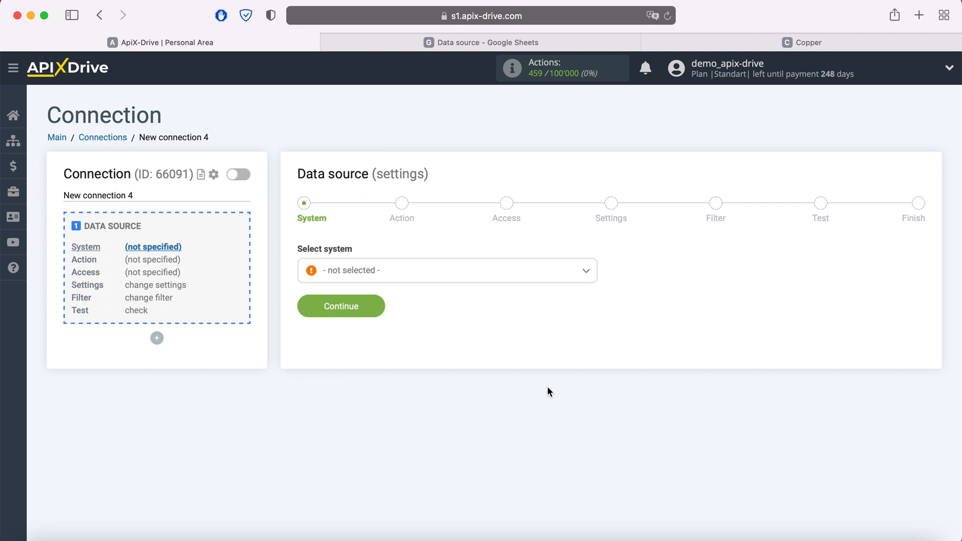
left_click(421, 271)
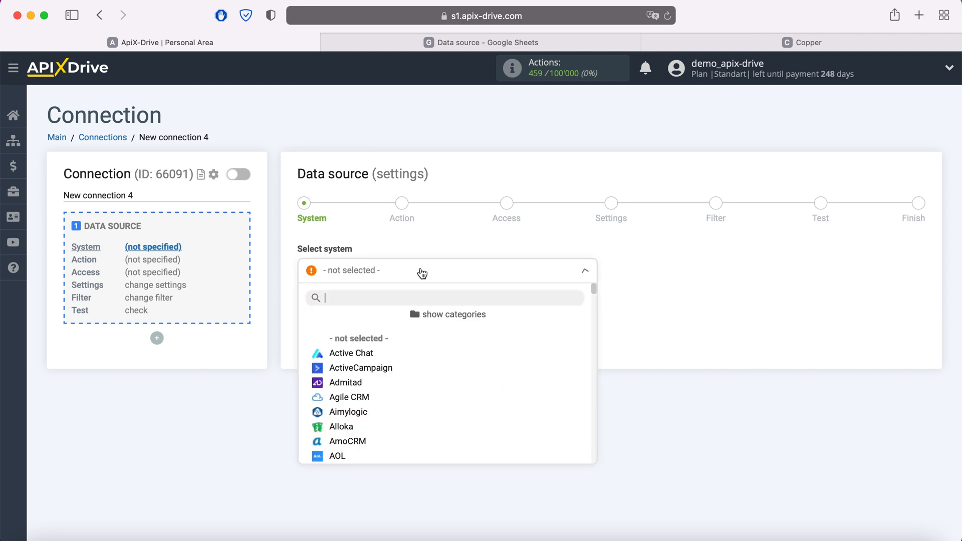
scroll(429, 366, "down", 10)
scroll(431, 367, "down", 10)
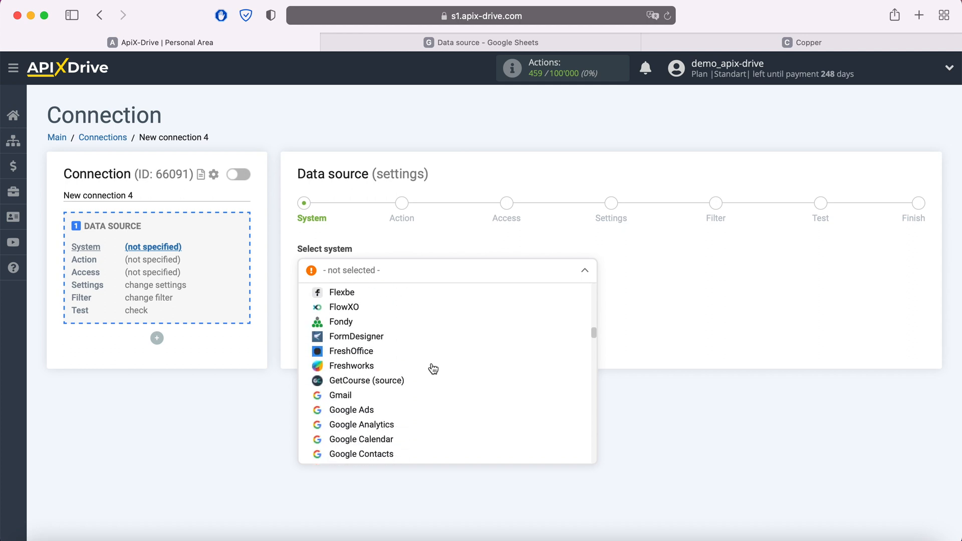
left_click(392, 395)
left_click(376, 304)
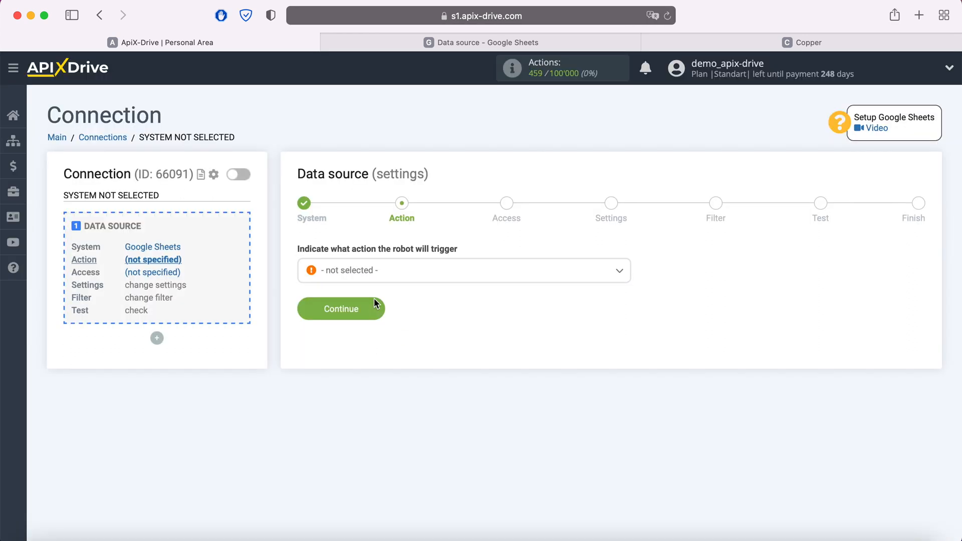
- Set the source action to Get Rows (new)
left_click(393, 276)
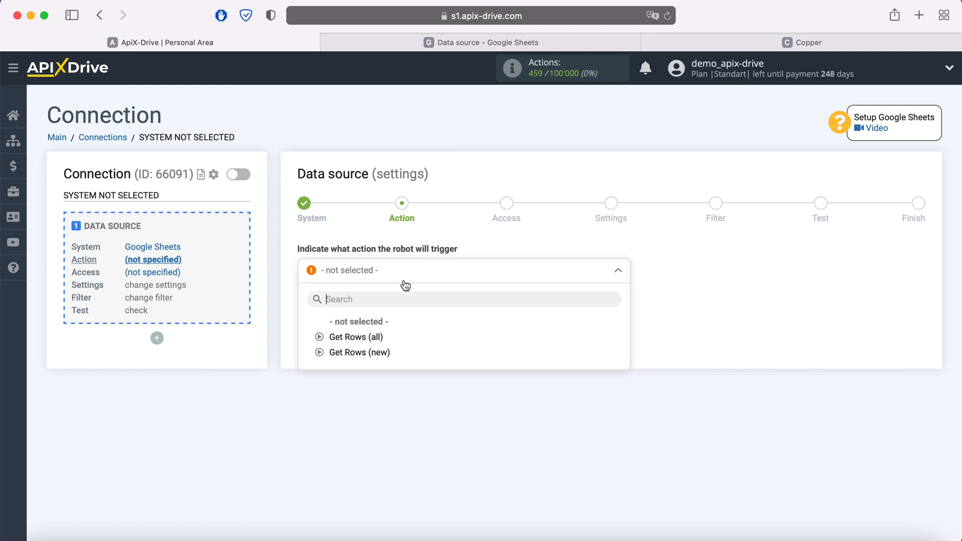
left_click(382, 352)
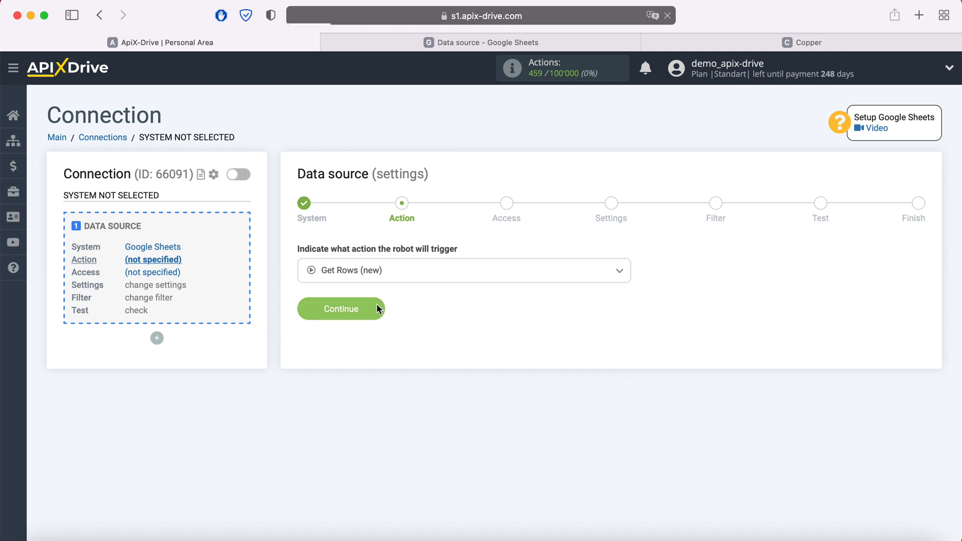
left_click(377, 304)
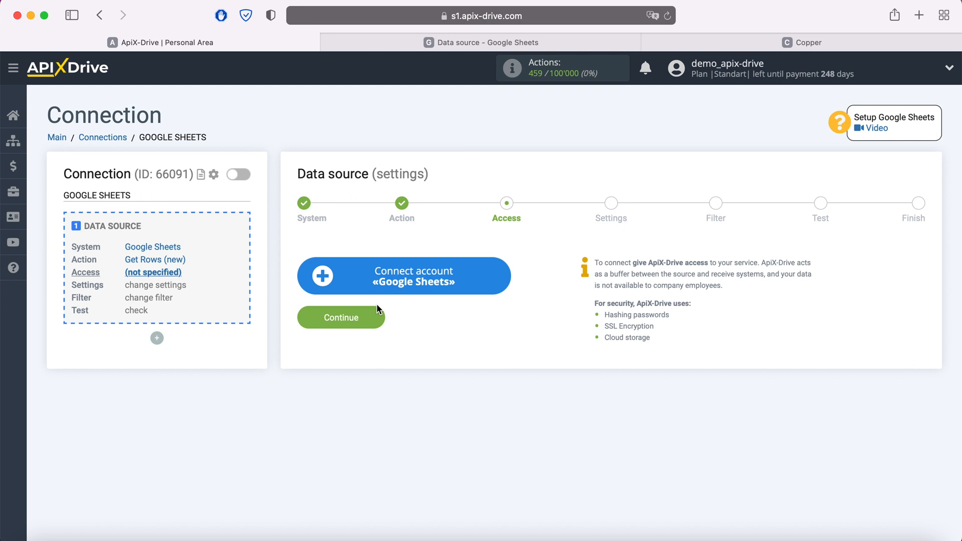
- Sign in to Google Sheets with the saved account e-mail and password
left_click(504, 276)
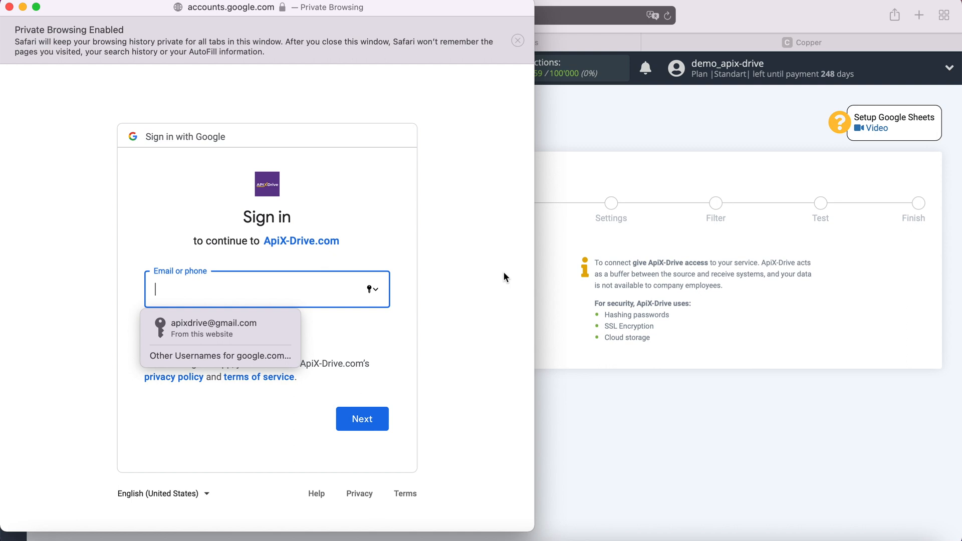
left_click(255, 339)
left_click(383, 418)
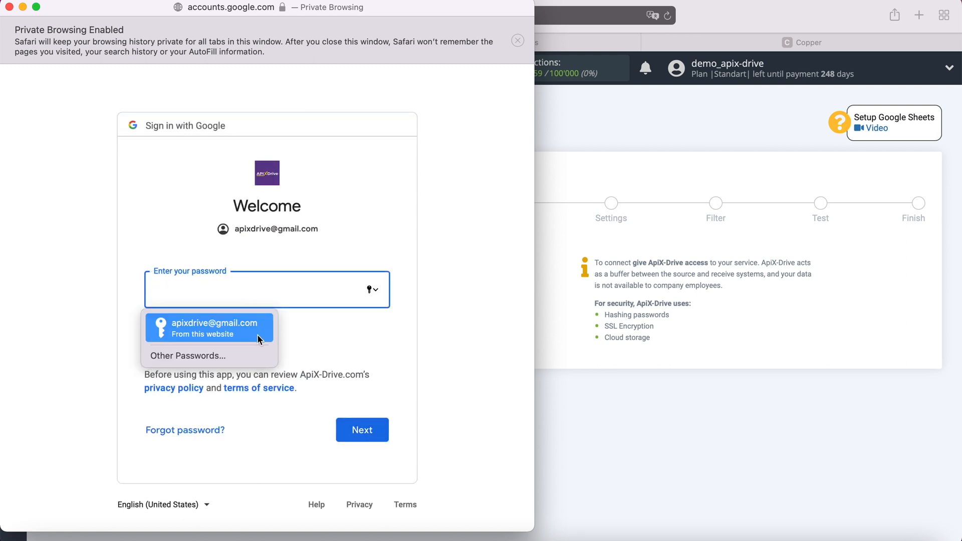
left_click(257, 334)
left_click(381, 429)
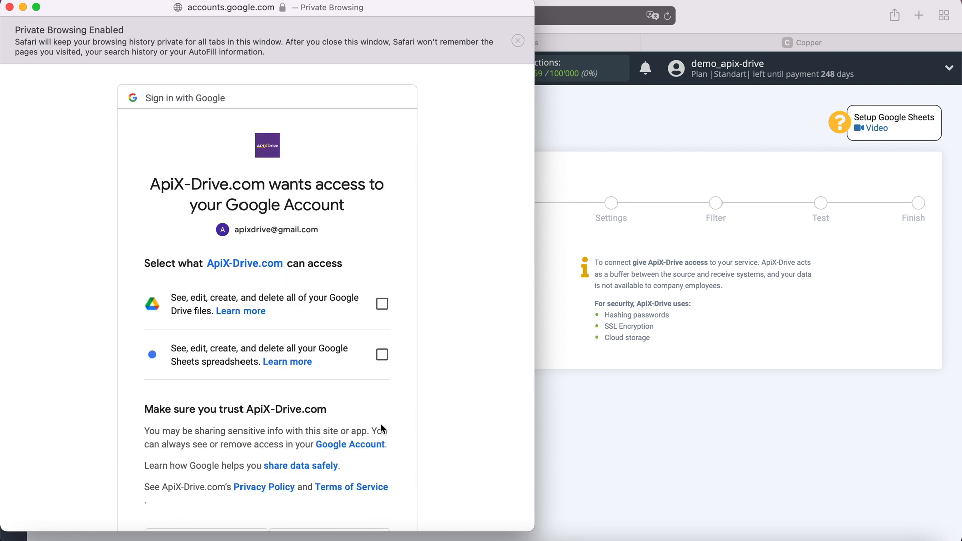
- Grant ApiX-Drive access to Google Drive files and Google Sheets spreadsheets
left_click(381, 303)
left_click(381, 354)
scroll(440, 347, "down", 3)
left_click(369, 491)
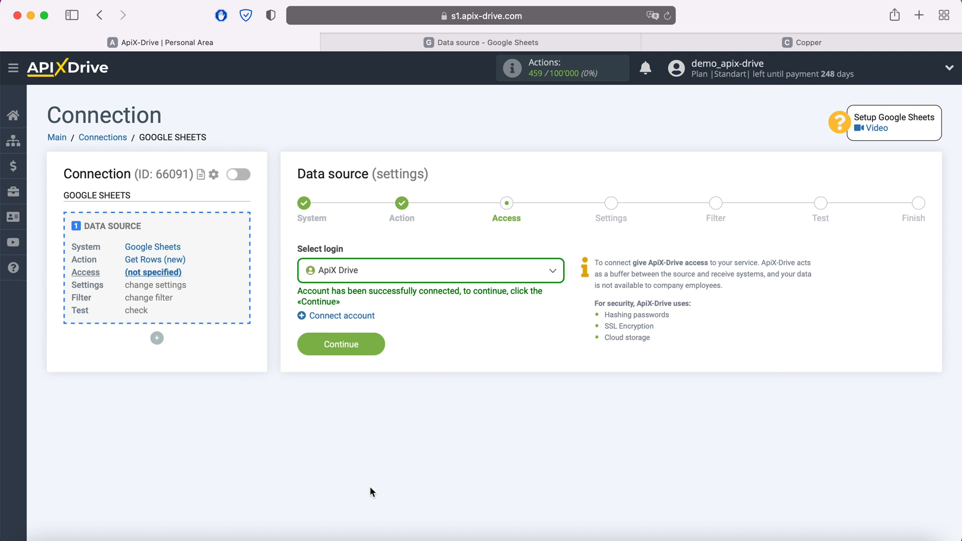
- Select the newly connected Google login for the source
left_click(457, 279)
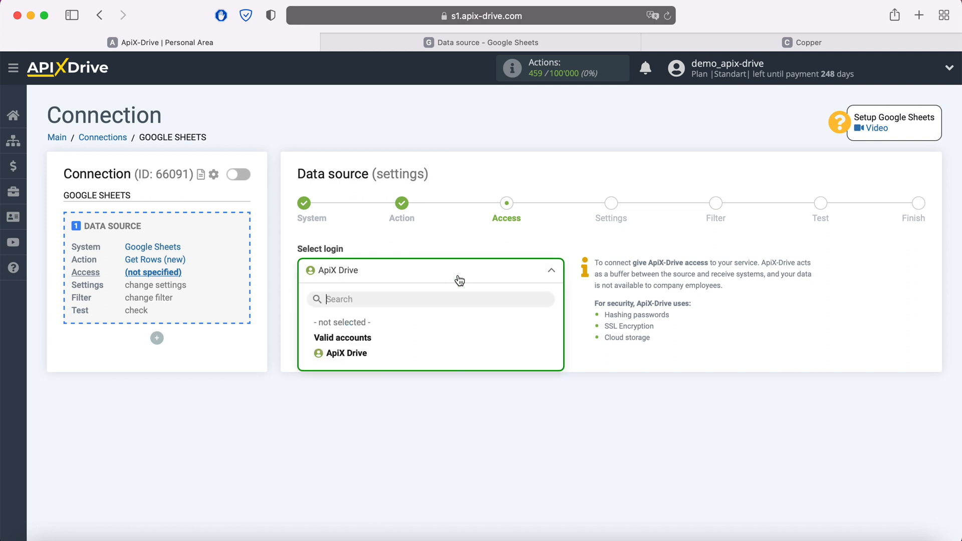
left_click(370, 353)
left_click(373, 343)
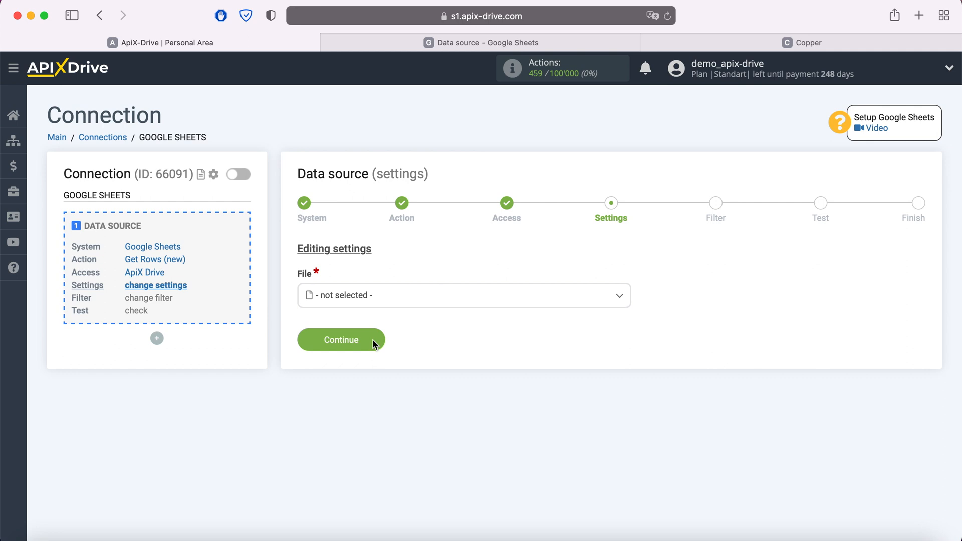
- Set the source file and sheet to Data source, checking the spreadsheet's rows
left_click(371, 297)
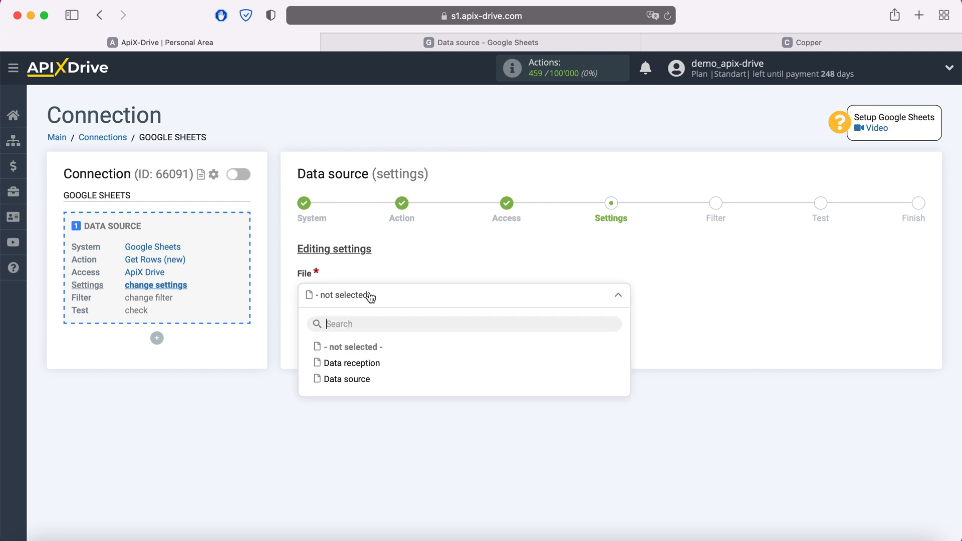
left_click(361, 379)
left_click(356, 354)
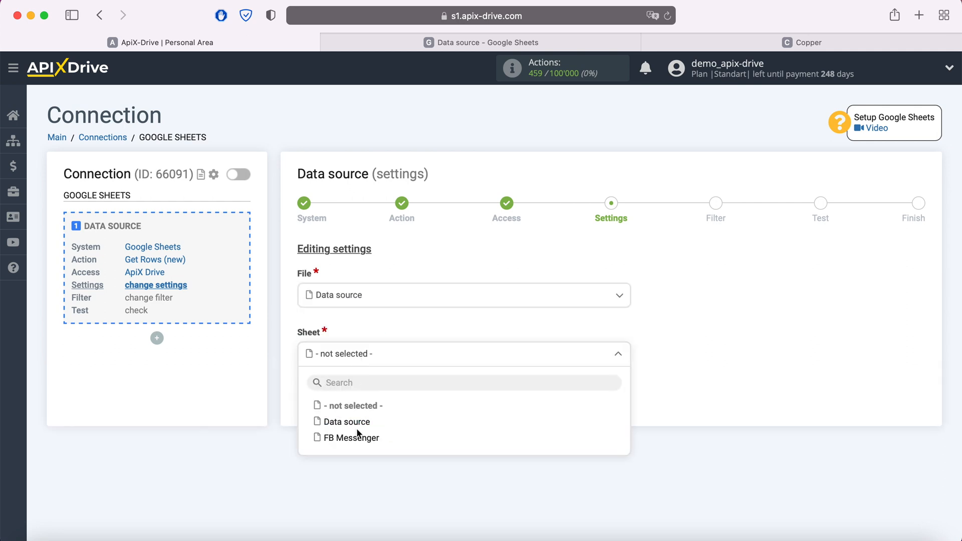
left_click(356, 420)
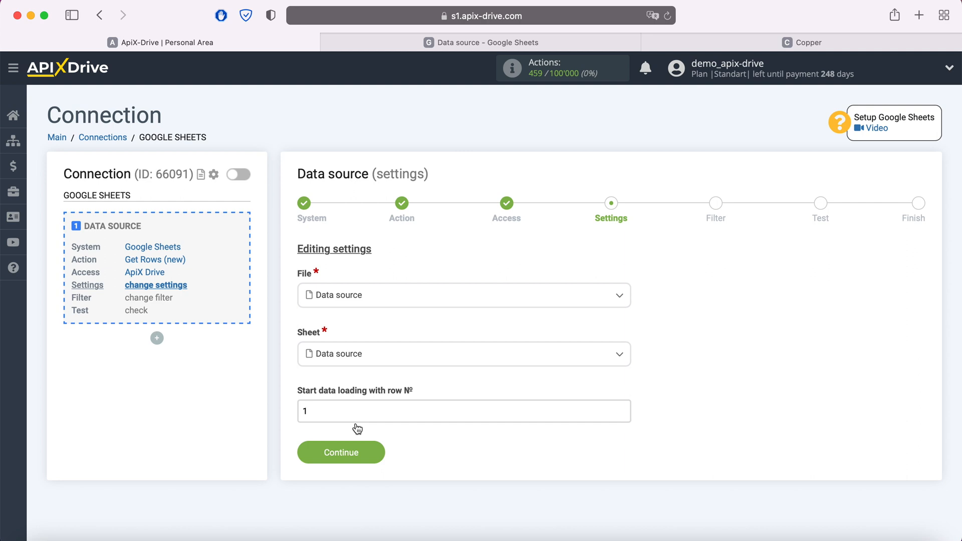
left_click(458, 43)
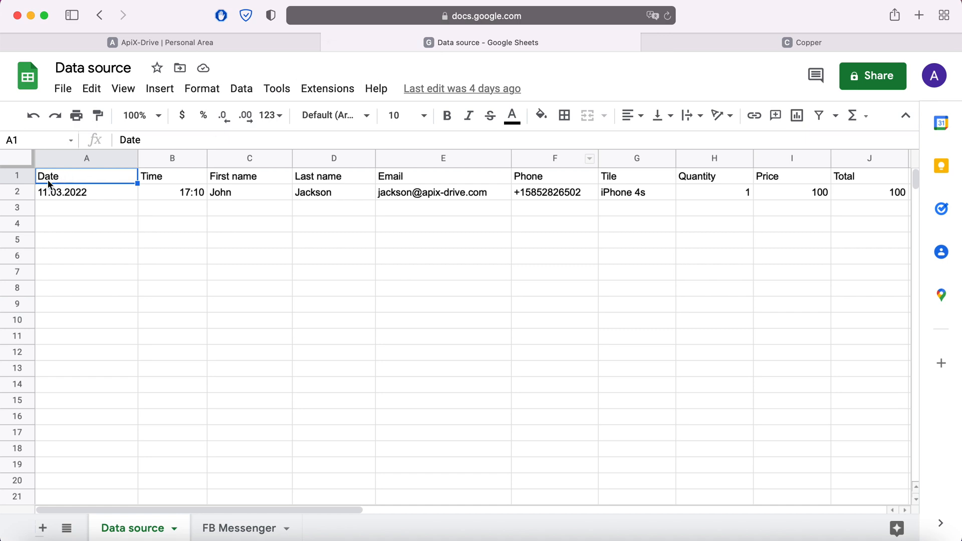
left_click(173, 44)
- Set data loading to start from row 2 and save the source settings
double_click(311, 411)
type("2")
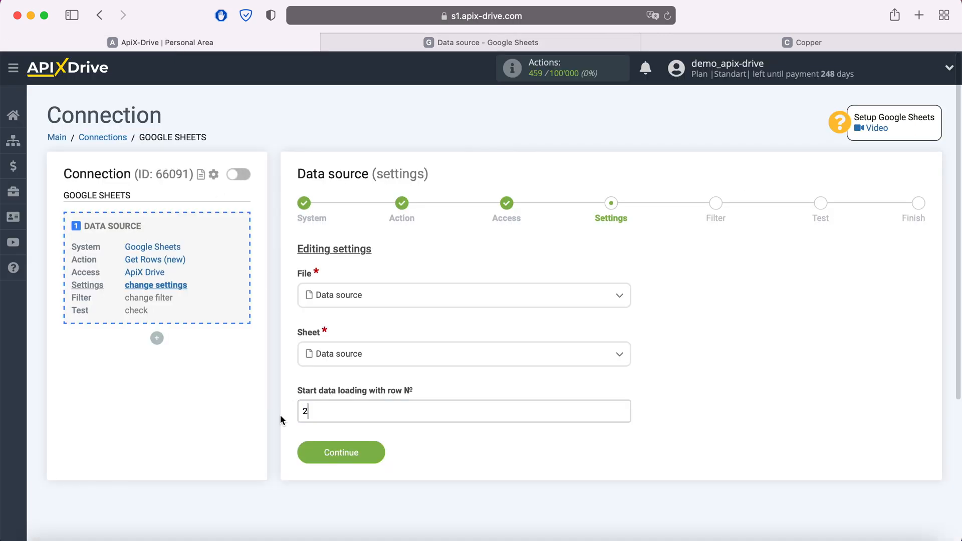
left_click(377, 453)
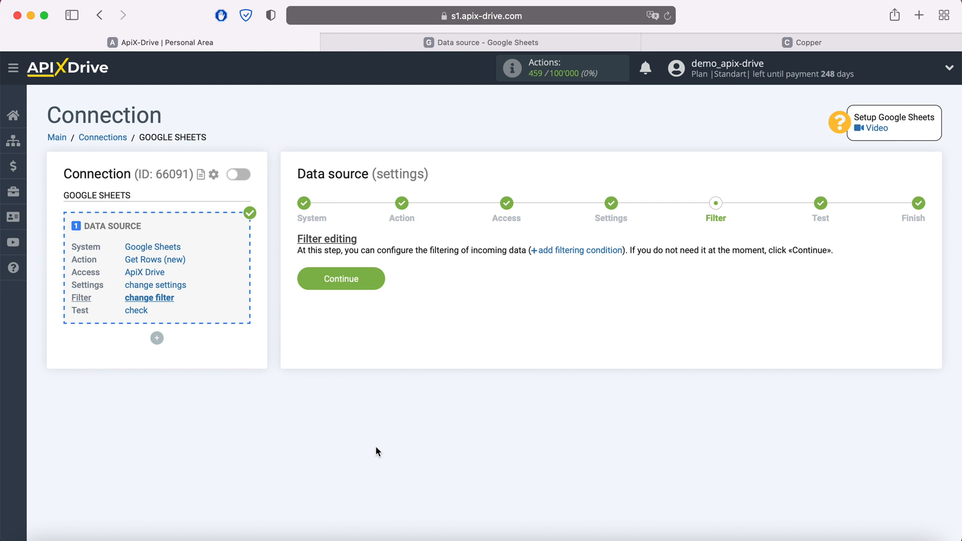
- Skip filtering, accept the test data, and begin configuring the data destination
left_click(375, 275)
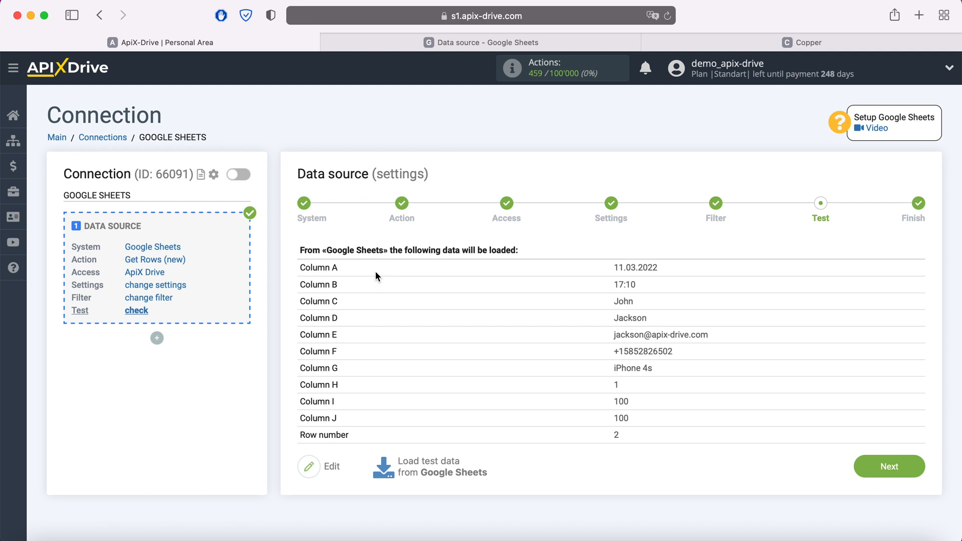
left_click(905, 466)
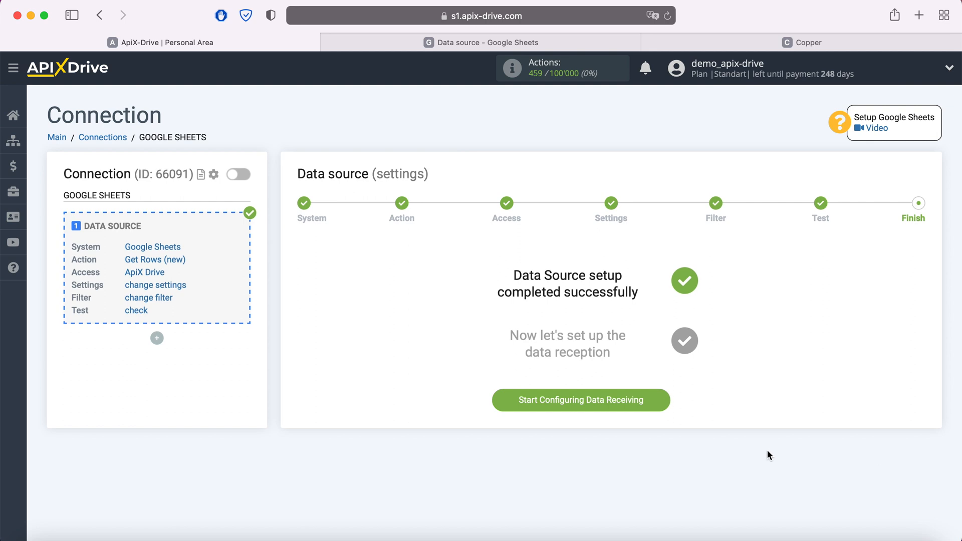
left_click(660, 399)
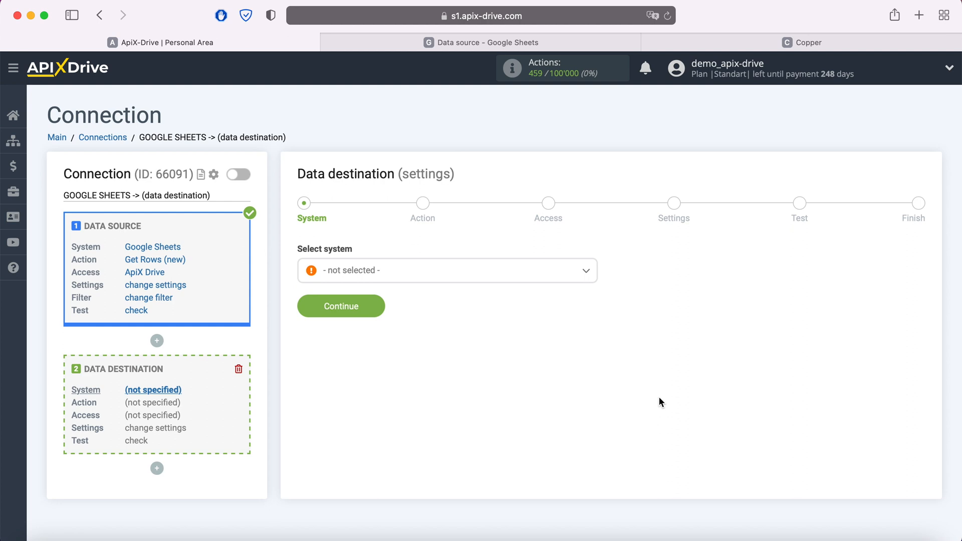
- Choose Copper as the destination system
left_click(445, 273)
scroll(459, 331, "down", 10)
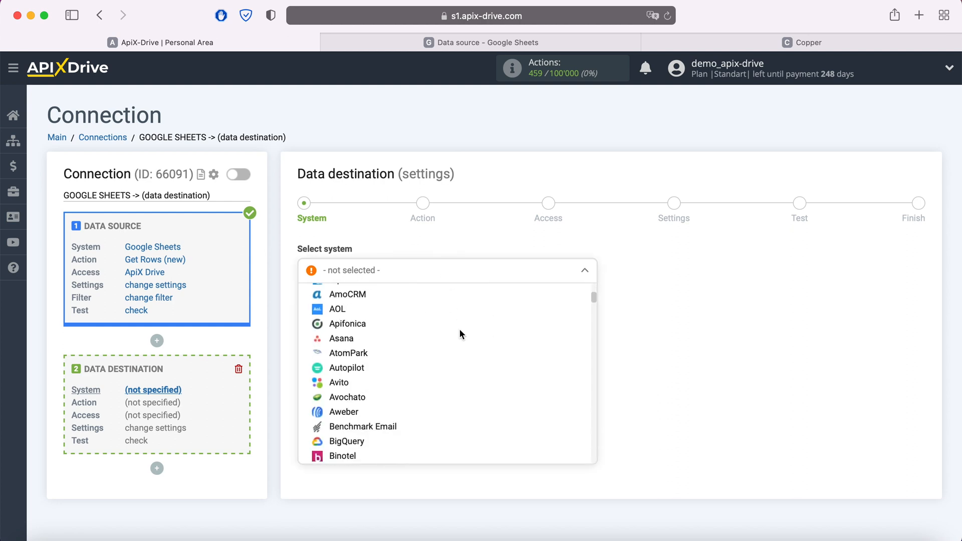
scroll(459, 333, "down", 3)
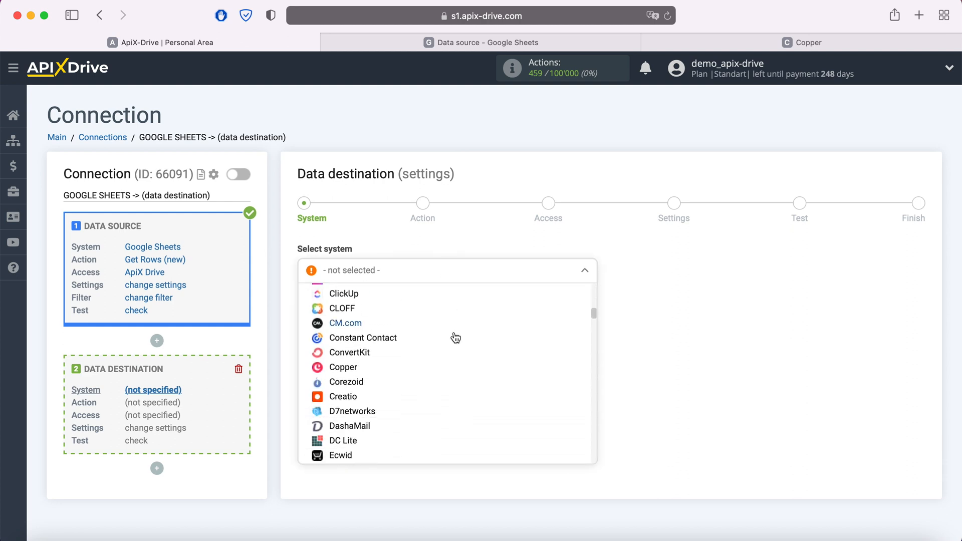
left_click(343, 365)
left_click(378, 309)
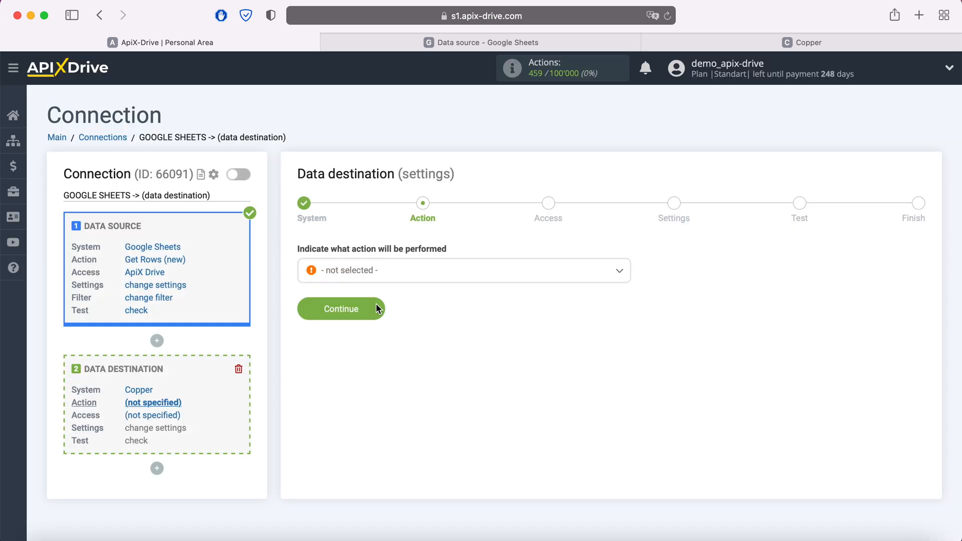
- Set the Copper action to Create Lead
left_click(403, 279)
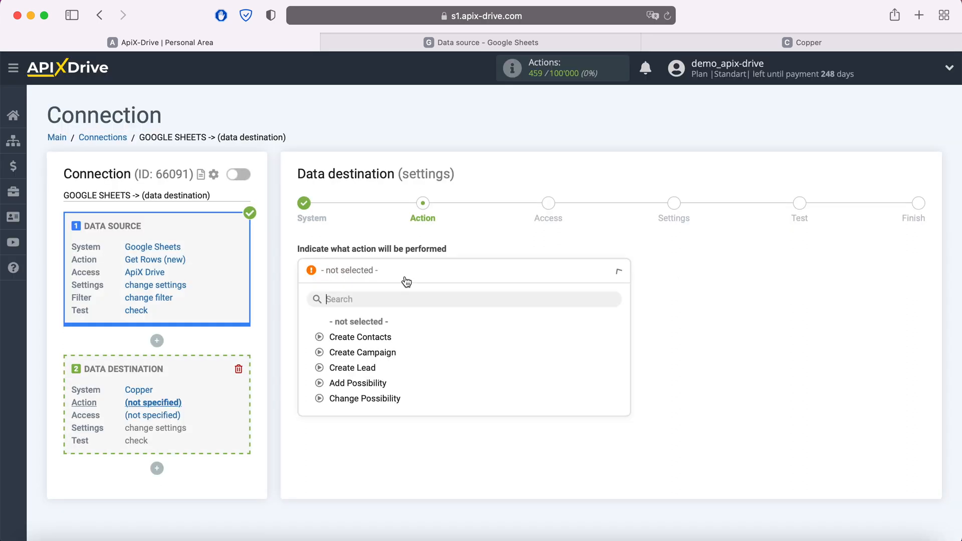
left_click(369, 367)
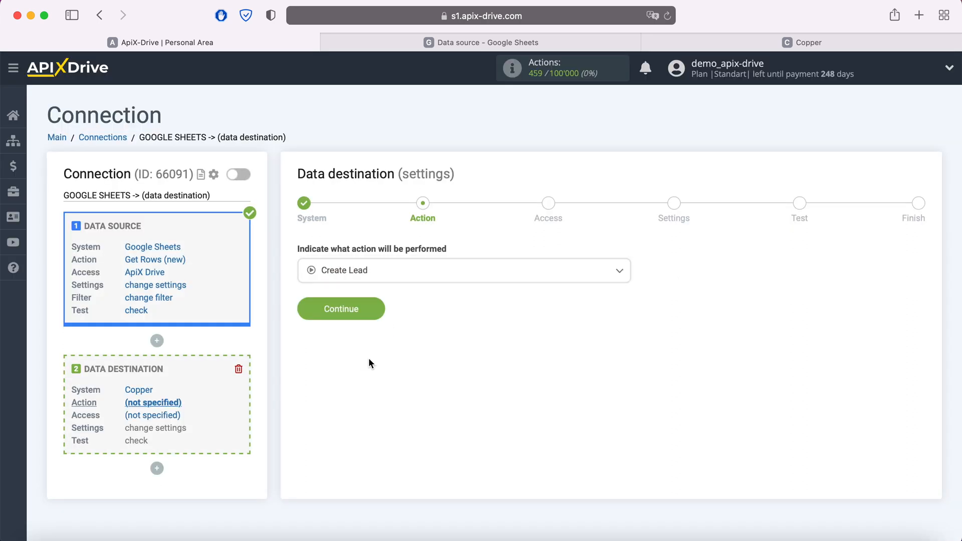
left_click(376, 309)
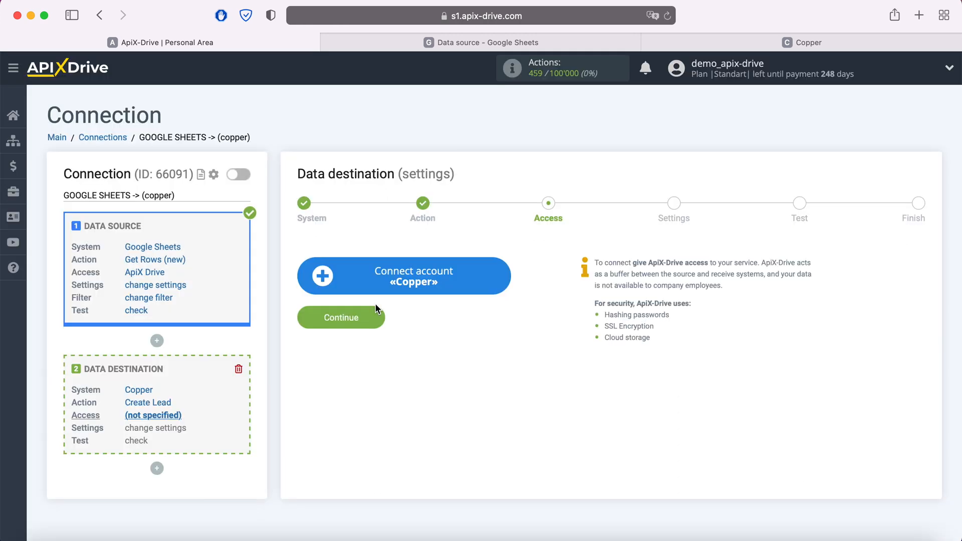
- Start a Copper account connection with the account e-mail, then switch to Copper
left_click(499, 270)
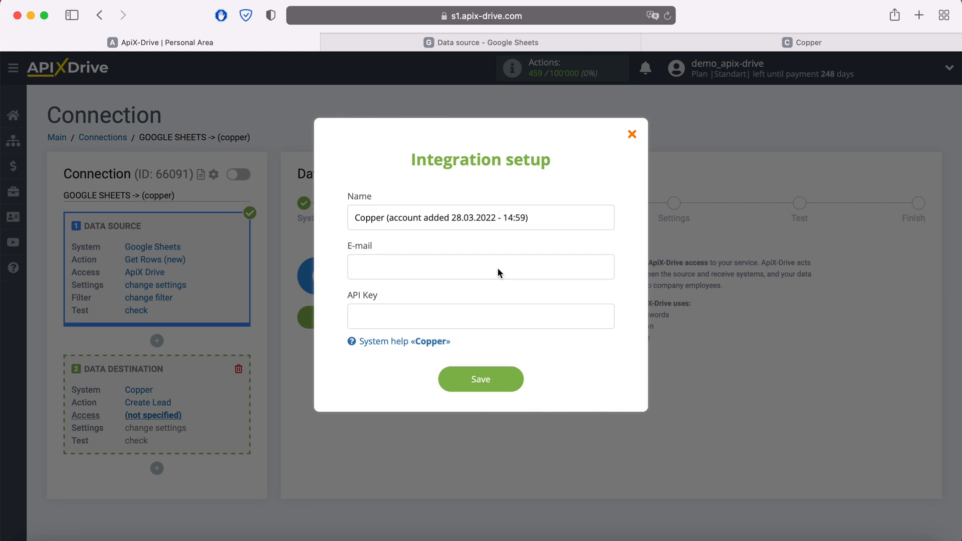
left_click(412, 276)
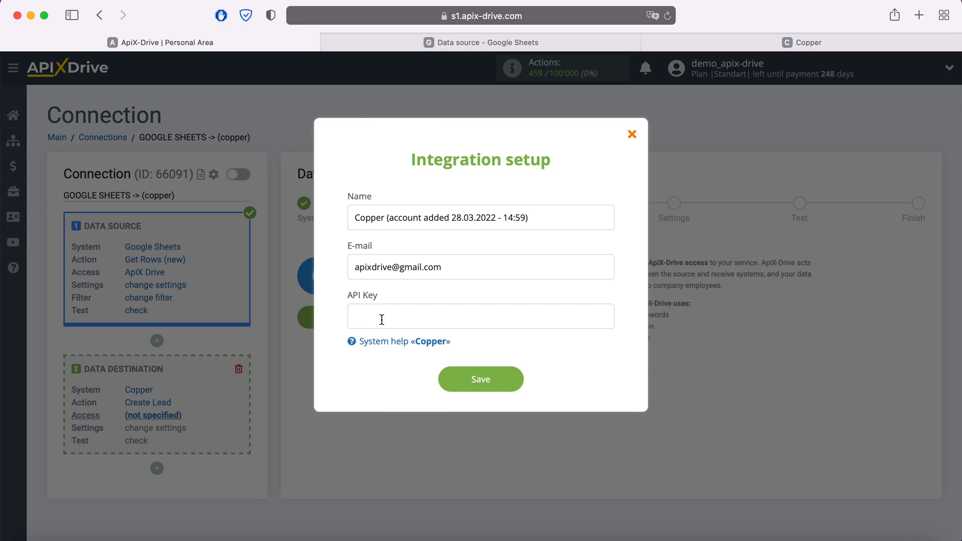
left_click(784, 44)
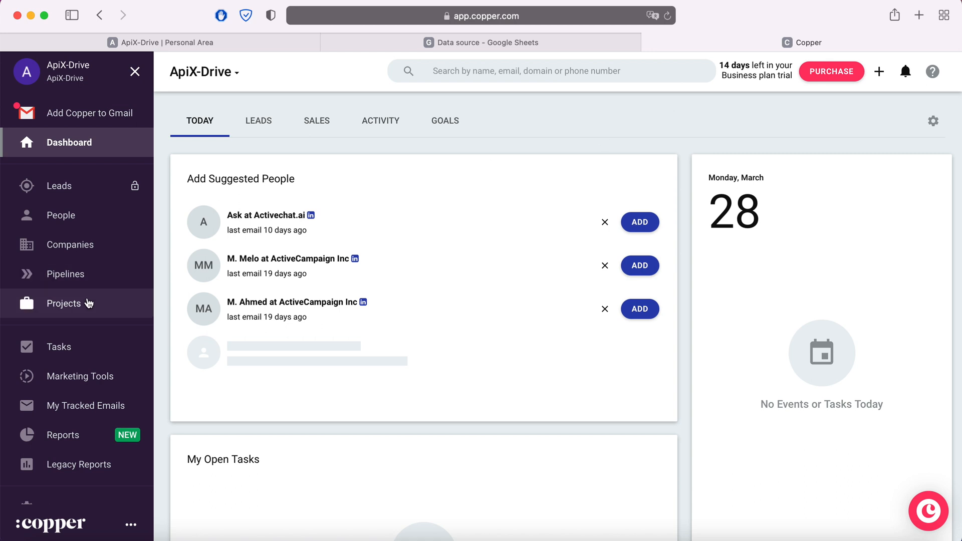
- Generate a new API key under Copper Settings > Integrations > API Keys
scroll(86, 302, "down", 1)
left_click(71, 490)
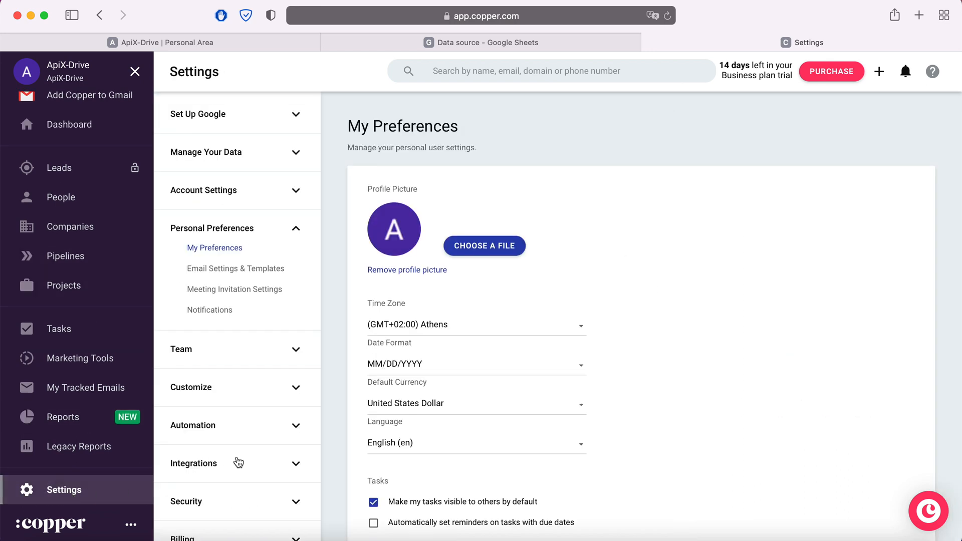
left_click(236, 460)
left_click(206, 506)
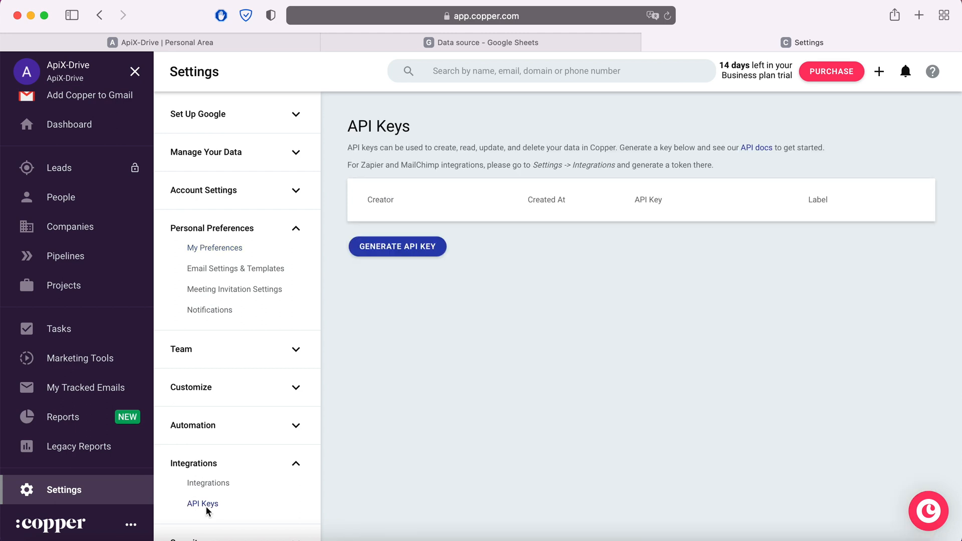
left_click(405, 252)
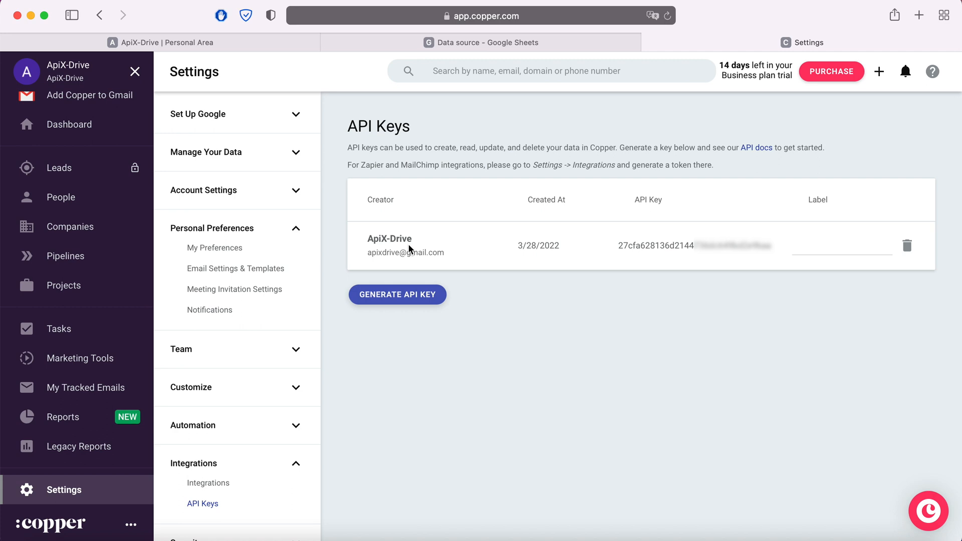
- Copy the new API key and return to ApiX-Drive
left_click_drag(620, 245, 770, 253)
right_click(739, 248)
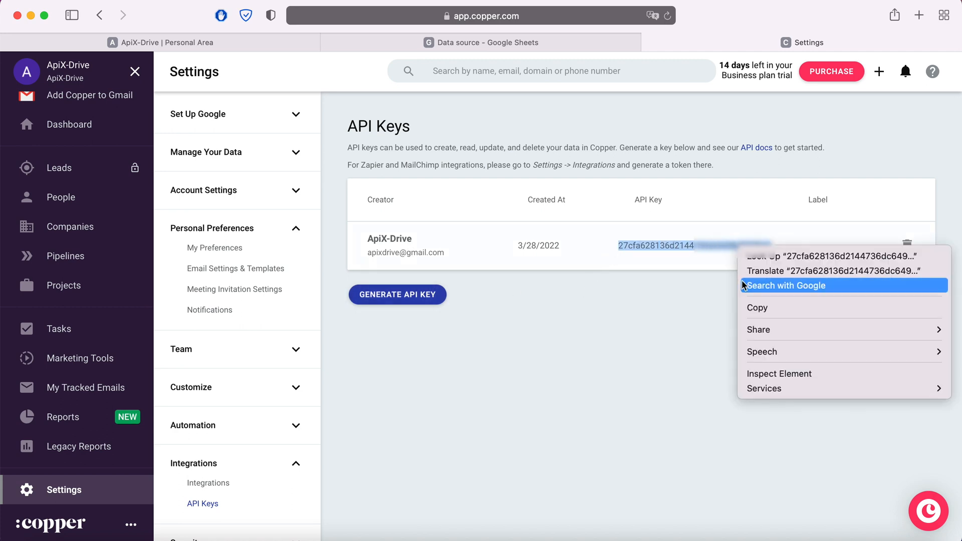
left_click(752, 307)
left_click(237, 45)
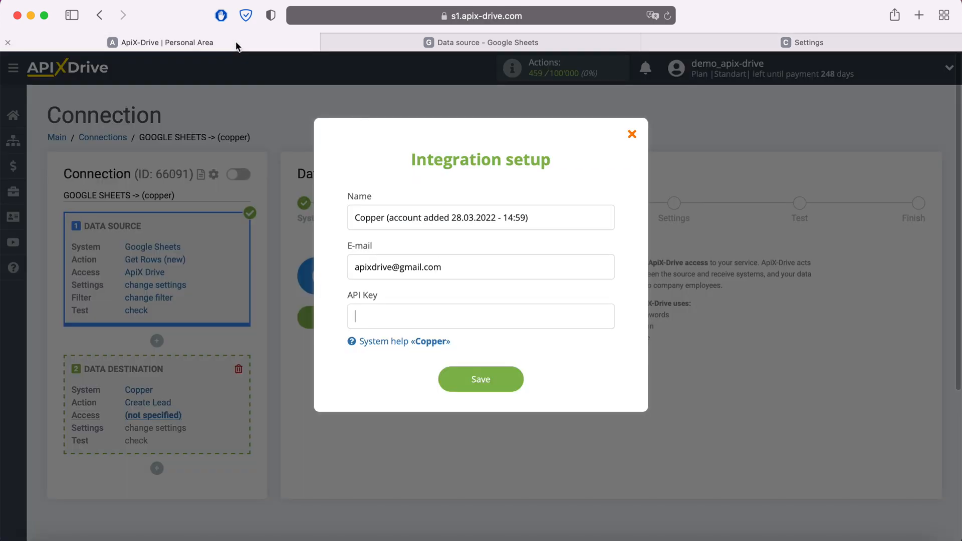
- Paste the Copper API key and save the account connection
right_click(380, 315)
left_click(413, 349)
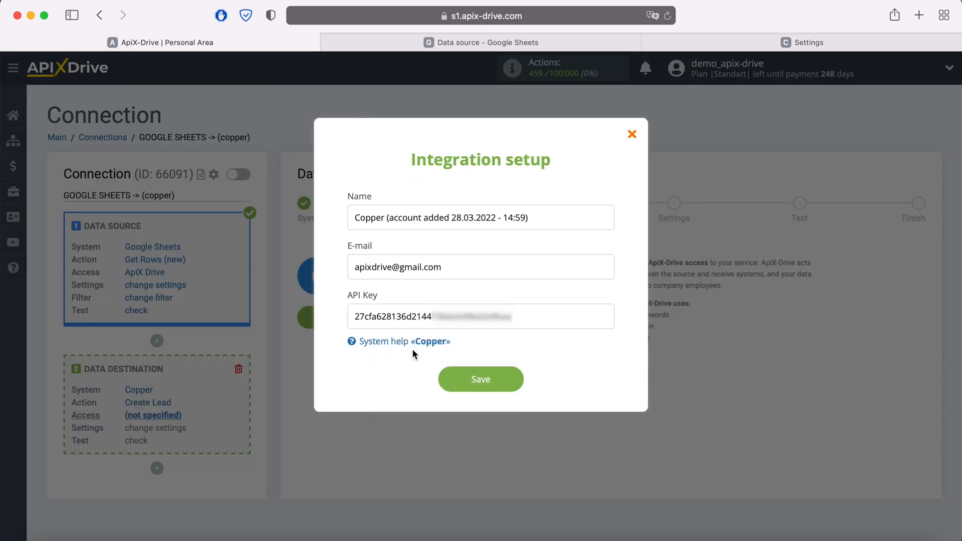
left_click(510, 378)
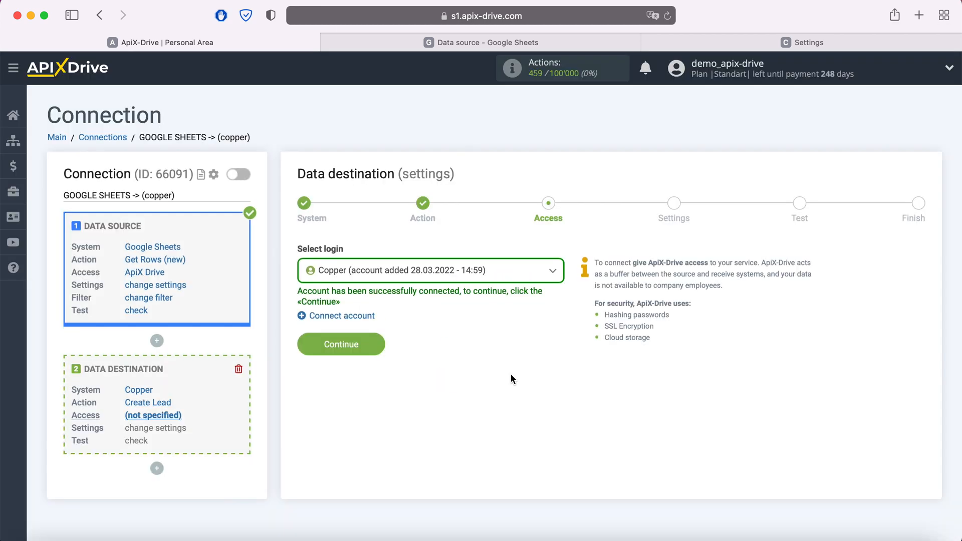
- Select the connected Copper account as the login and continue to field settings
left_click(498, 267)
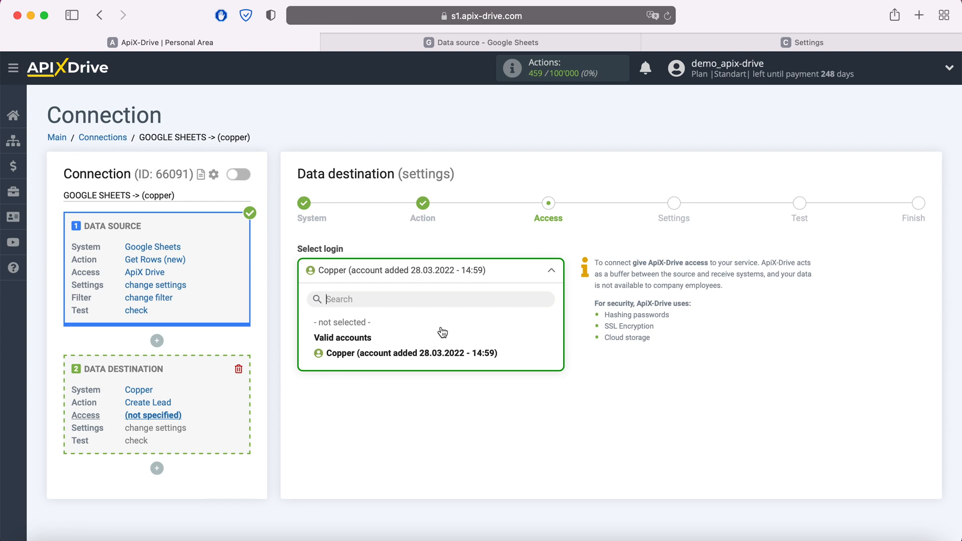
left_click(422, 353)
left_click(371, 342)
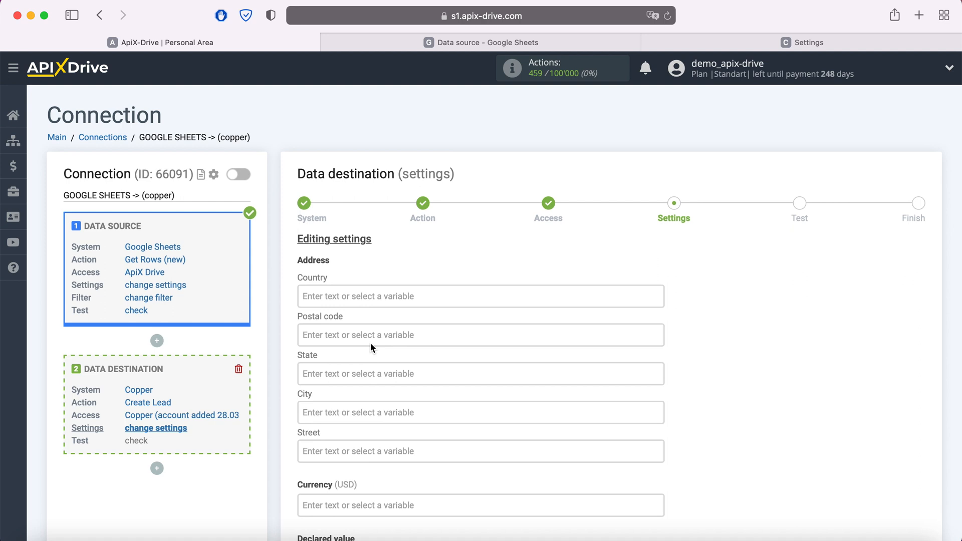
- Fill Details with 'New row' followed by the Column A date and Column B time
scroll(370, 343, "down", 5)
left_click(361, 393)
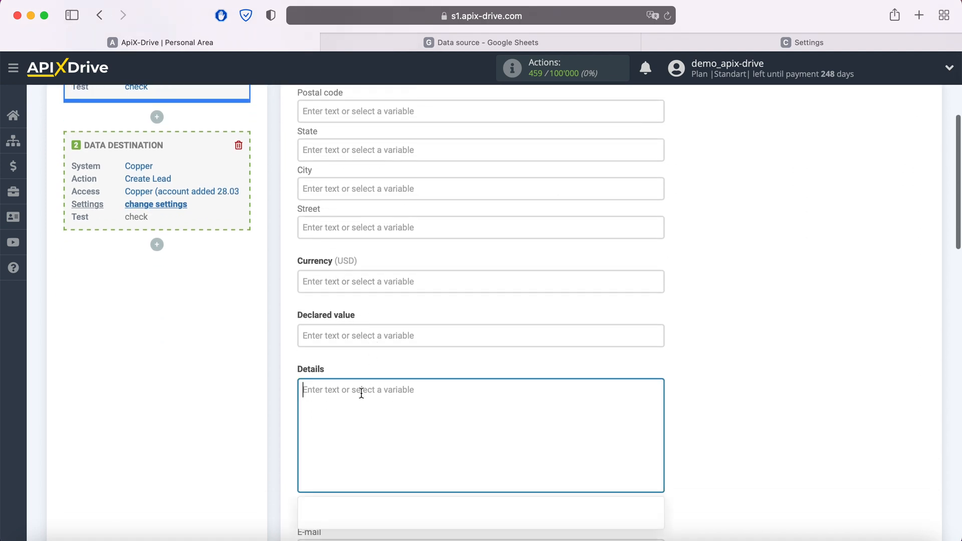
scroll(391, 396, "down", 5)
scroll(531, 377, "down", 3)
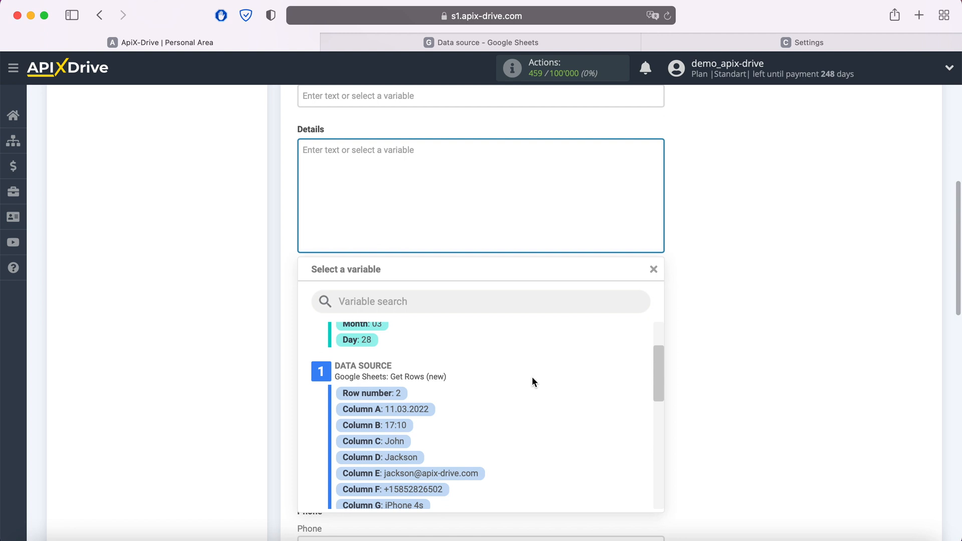
left_click(422, 412)
left_click(512, 156)
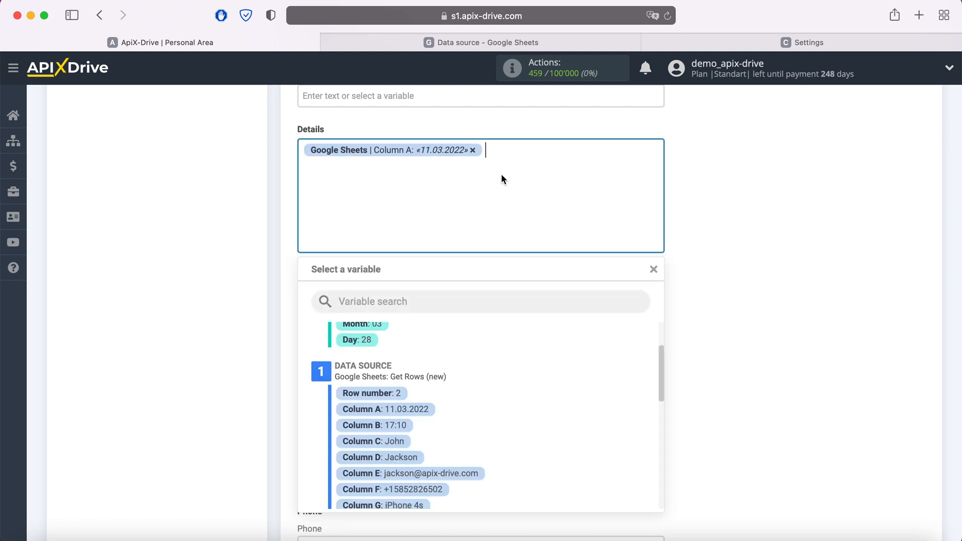
left_click(398, 422)
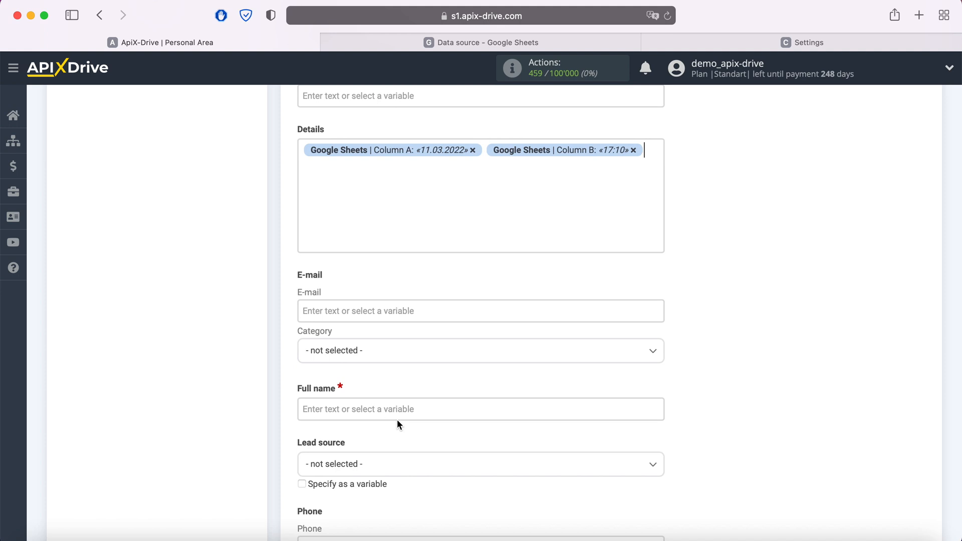
left_click(309, 145)
type("New row")
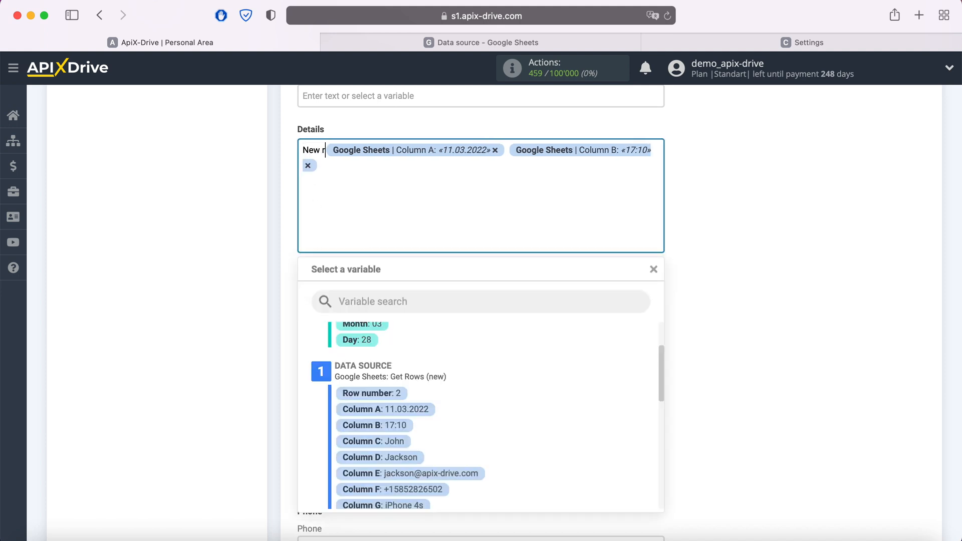
left_click(367, 164)
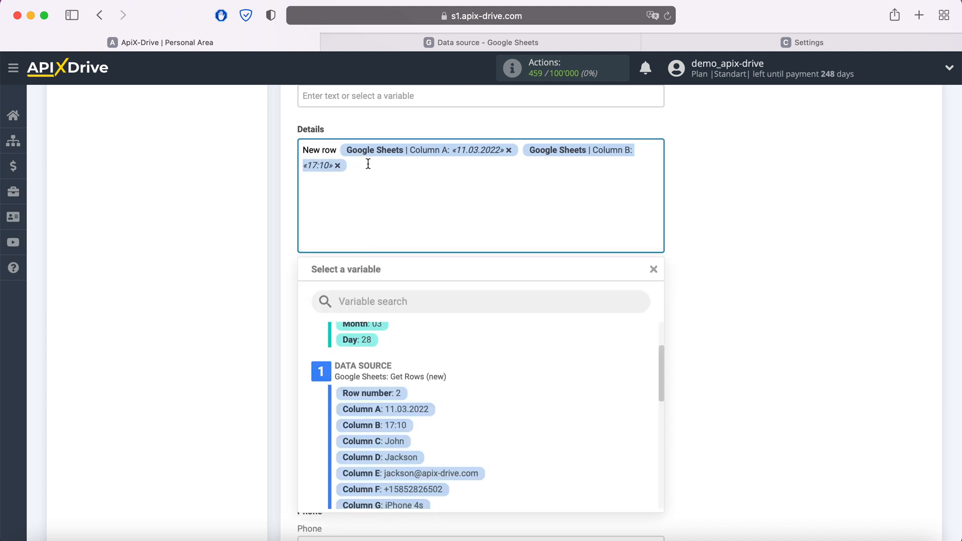
- Add Details lines 'Pruduct' with Column G and 'Price' with Column I
key("Return")
type("Pruduct")
scroll(516, 373, "down", 2)
left_click(392, 458)
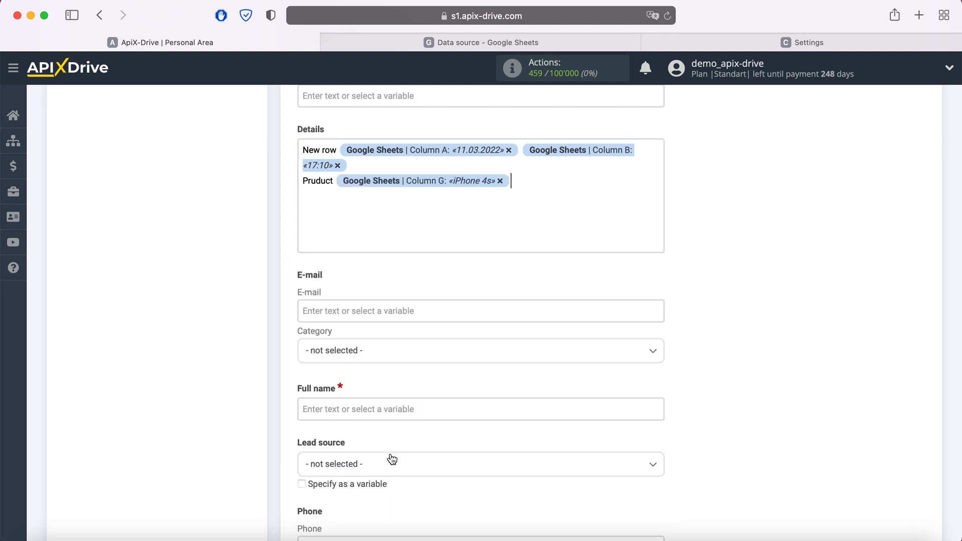
key("Return")
type("Price")
left_click(354, 196)
left_click(398, 484)
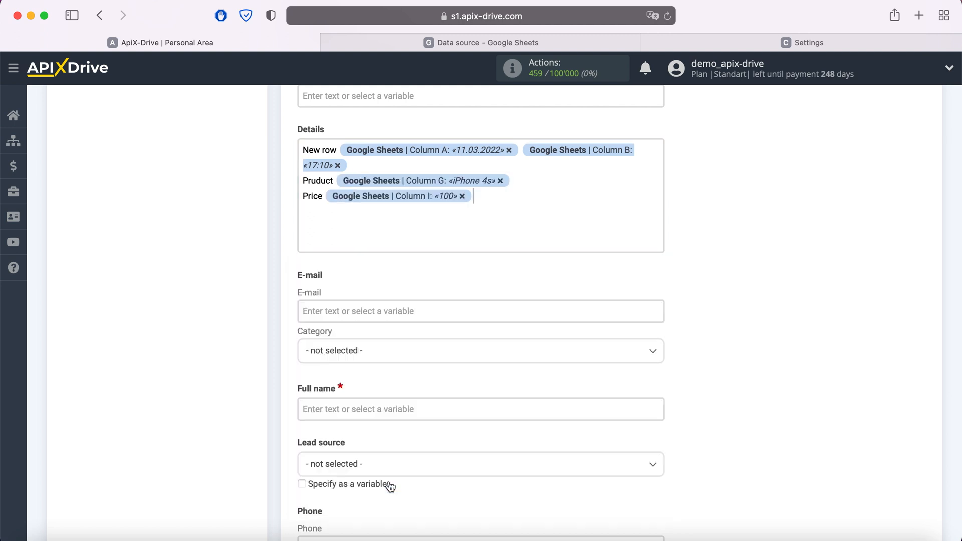
left_click(369, 309)
- Map the lead E-mail to Column E with category Work
scroll(368, 365, "down", 3)
scroll(483, 321, "down", 3)
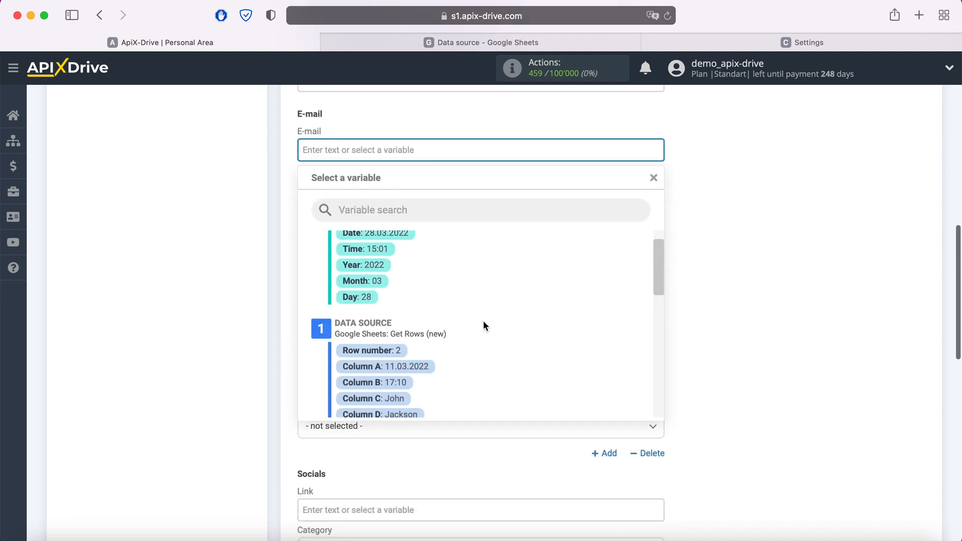
left_click(458, 377)
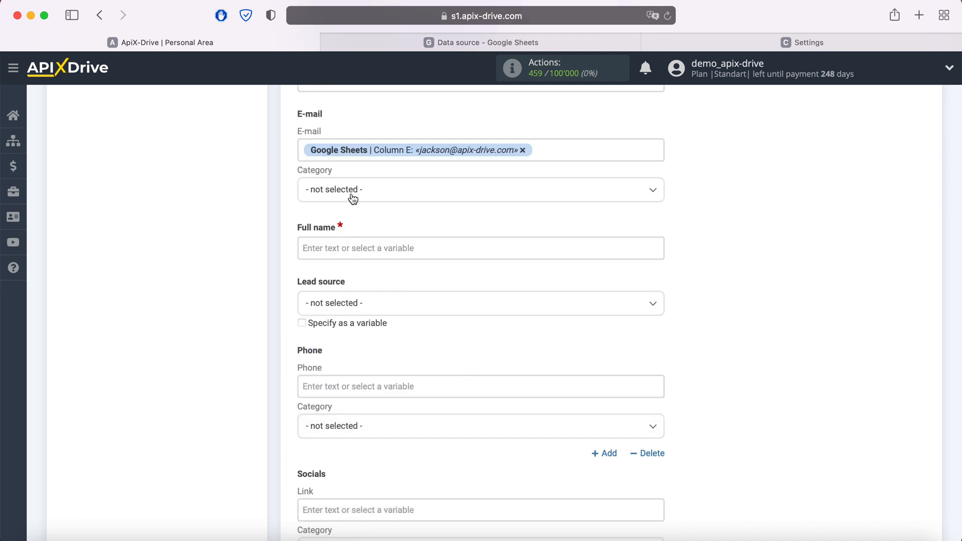
left_click(348, 193)
left_click(316, 234)
- Fill Full name with Column C and Column D
left_click(340, 249)
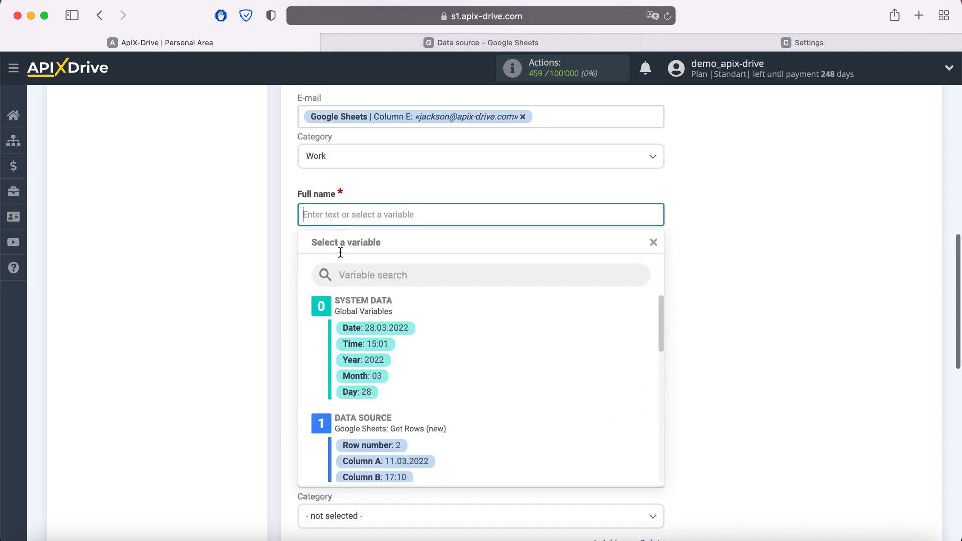
scroll(516, 297, "down", 5)
left_click(401, 342)
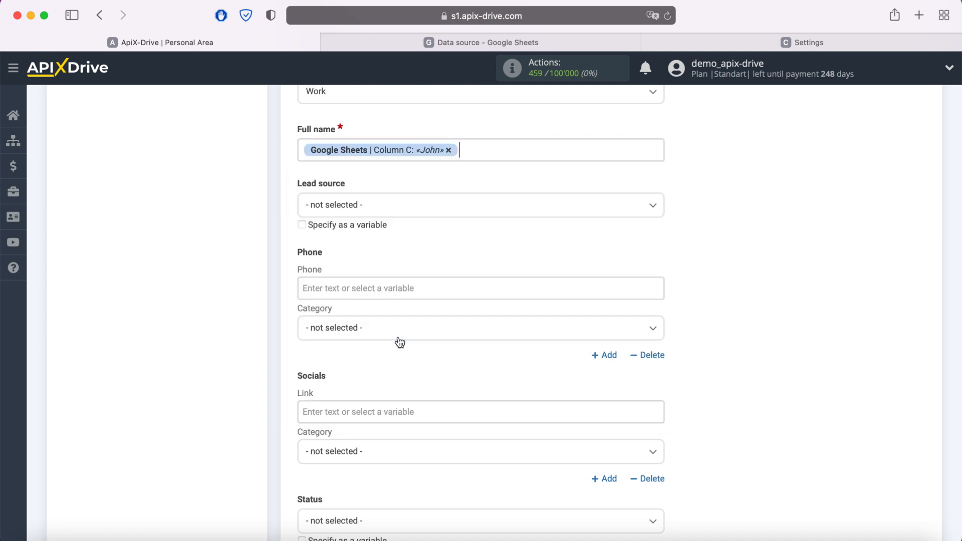
left_click(492, 151)
left_click(409, 354)
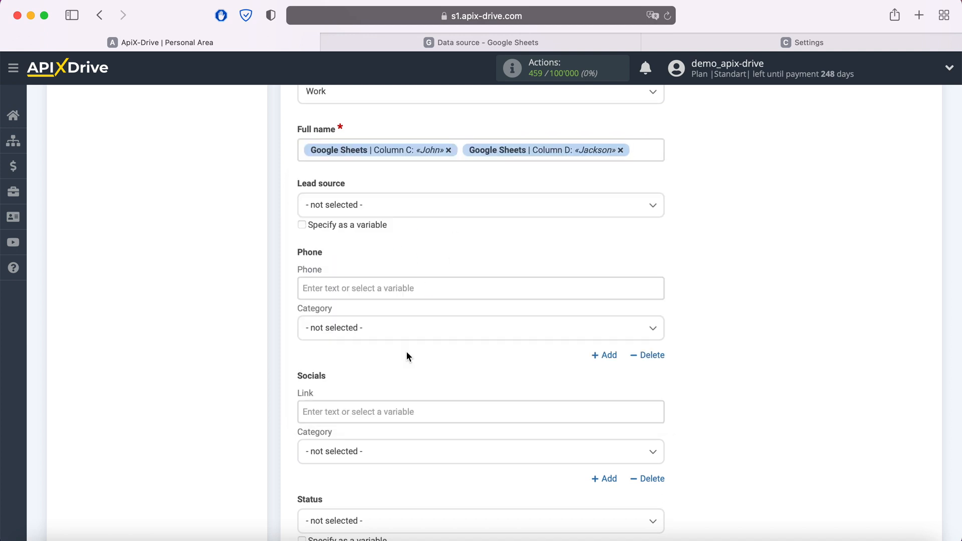
- Map Phone to Column F with category Work
left_click(426, 285)
scroll(469, 298, "down", 2)
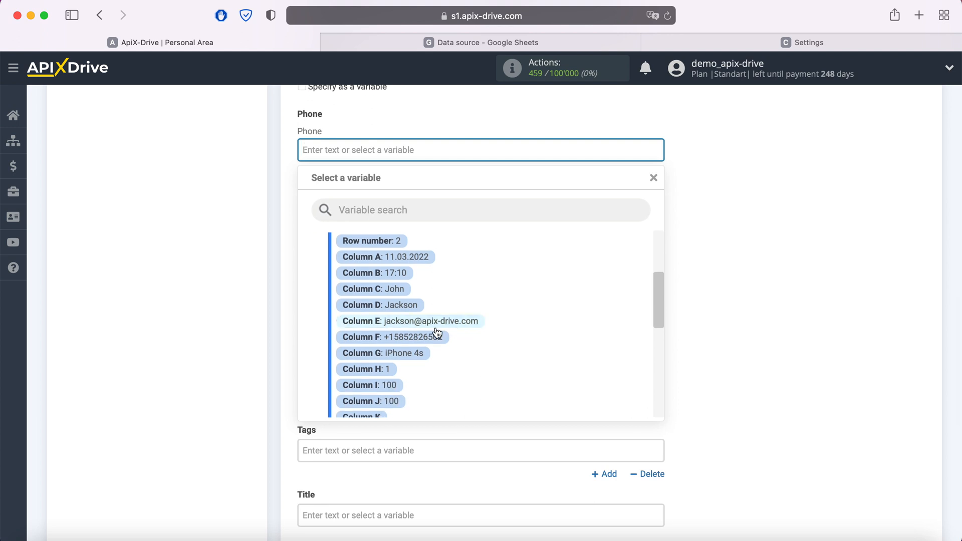
left_click(436, 333)
left_click(350, 193)
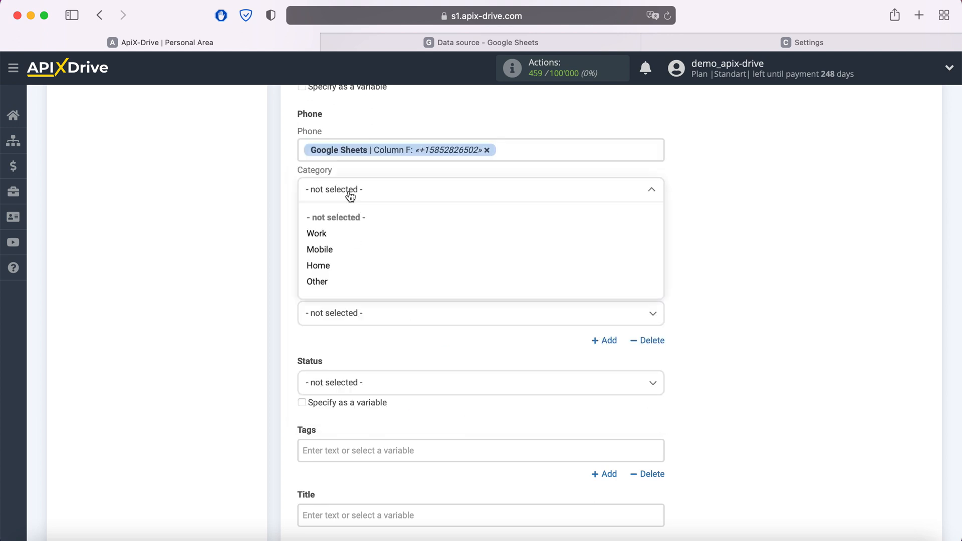
left_click(326, 233)
- Set the lead Status to New
scroll(415, 230, "down", 3)
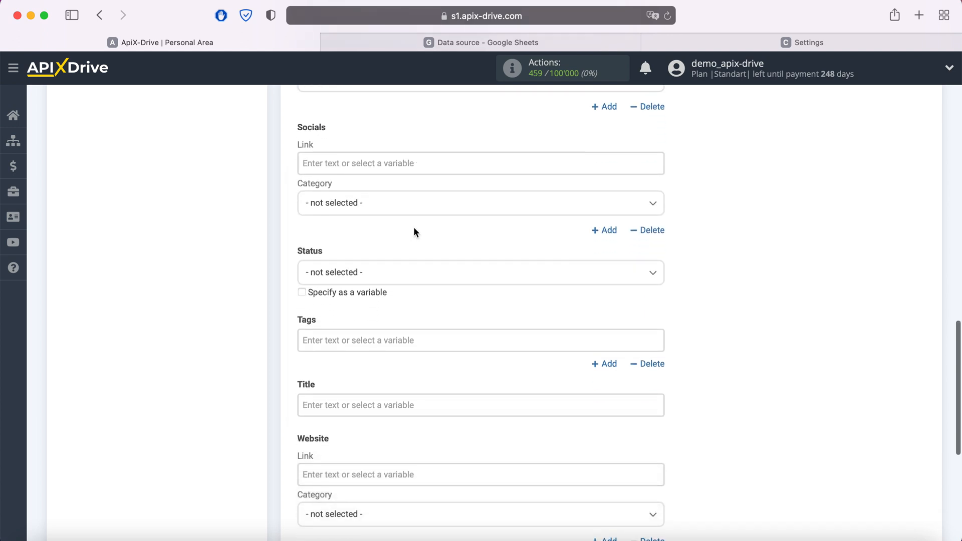
left_click(389, 274)
left_click(328, 341)
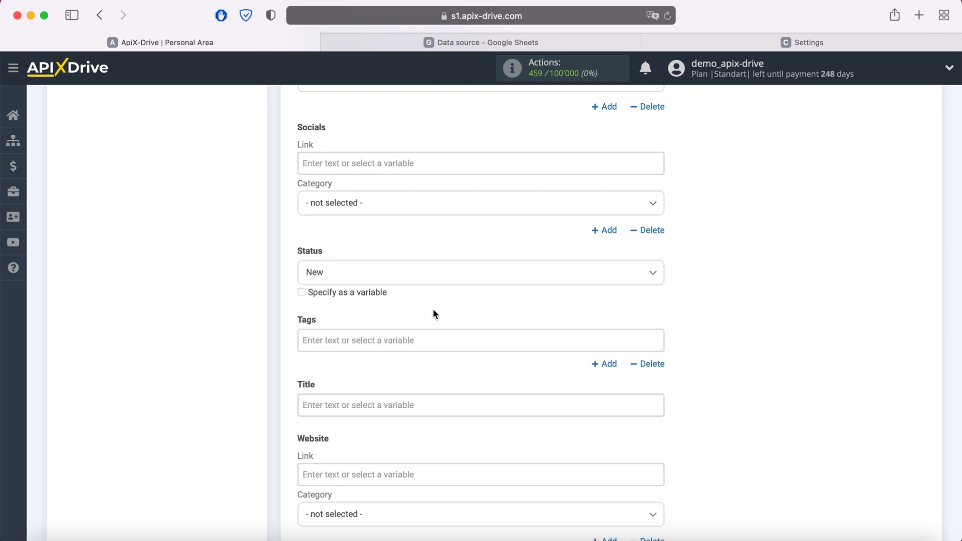
scroll(433, 308, "down", 2)
left_click(393, 312)
- Build the lead Title as 'New row' plus Column C and Column D, then proceed to testing
type("New row")
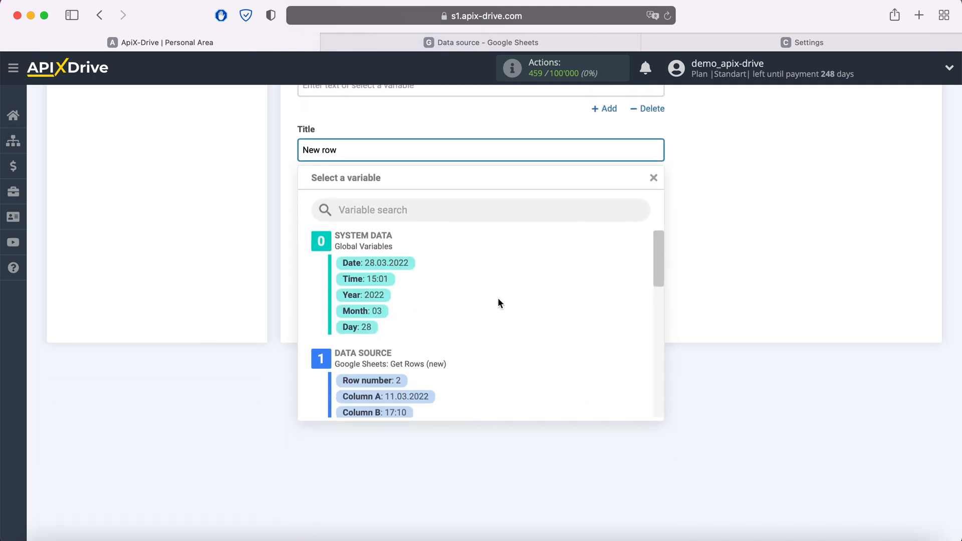
scroll(497, 303, "down", 3)
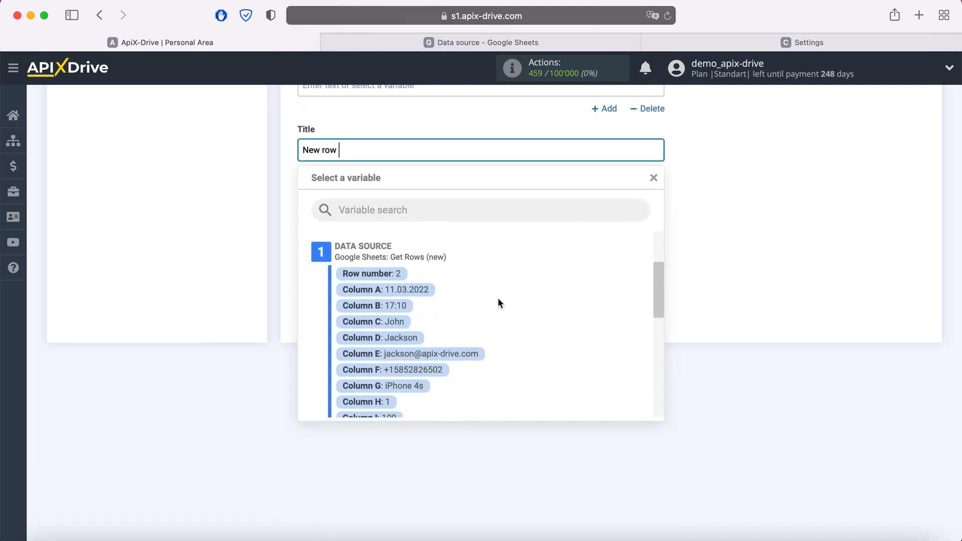
left_click(393, 318)
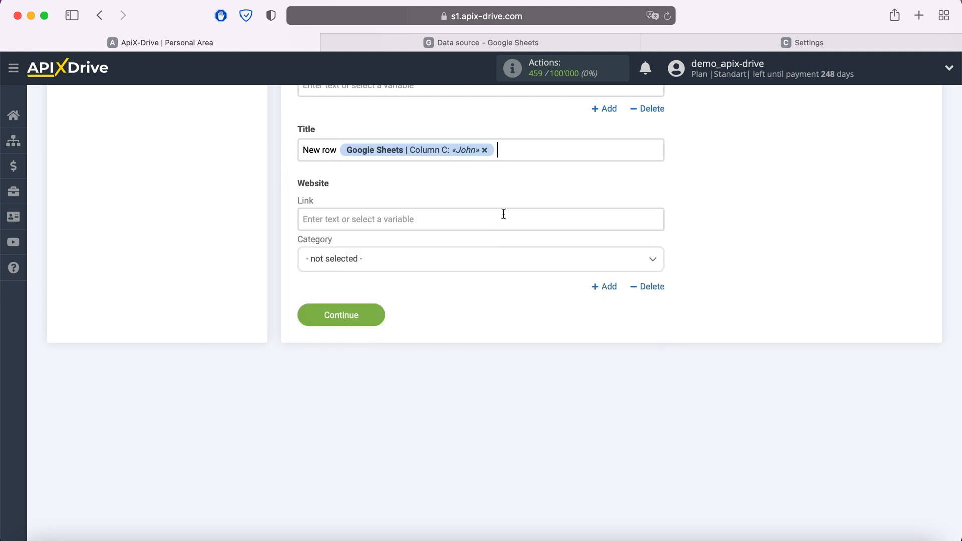
left_click(524, 157)
left_click(406, 338)
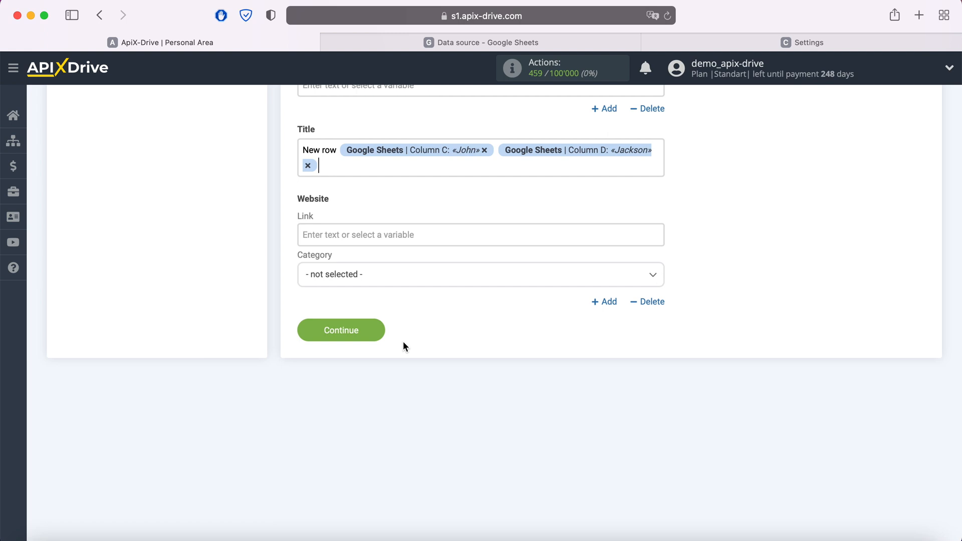
left_click(375, 331)
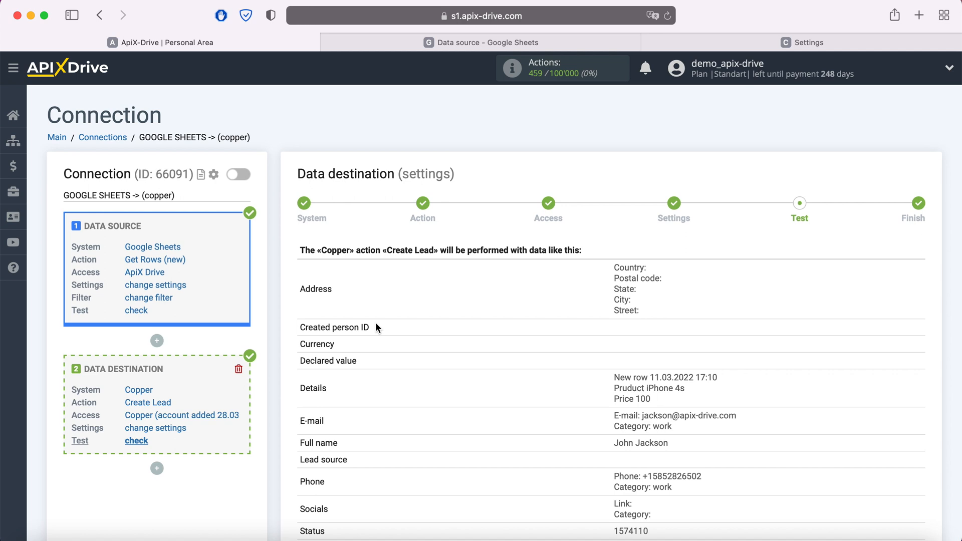
- Send the test data to Copper to complete the Create Lead task
scroll(375, 322, "down", 5)
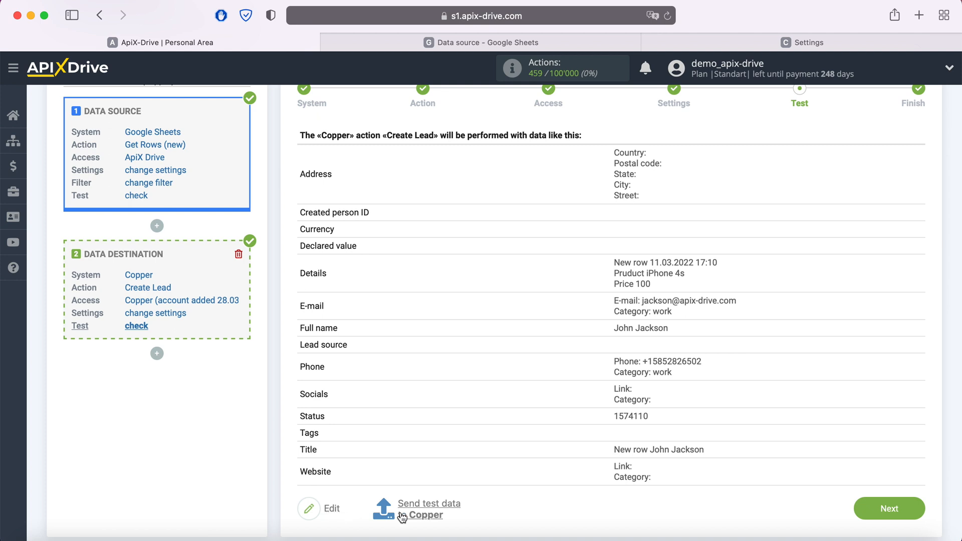
left_click(417, 502)
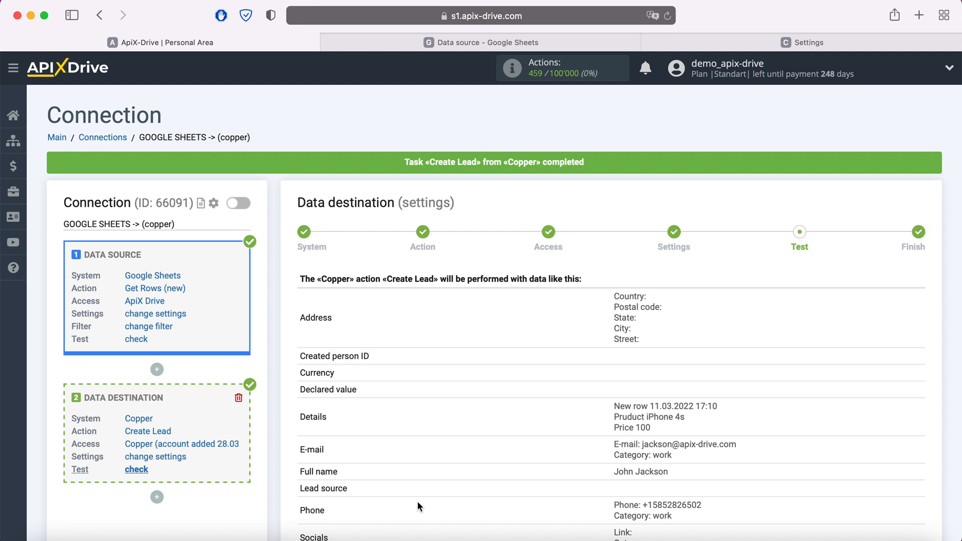
- Review the new test lead in Copper, checking its New row title, e-mail, phone and description
left_click(788, 42)
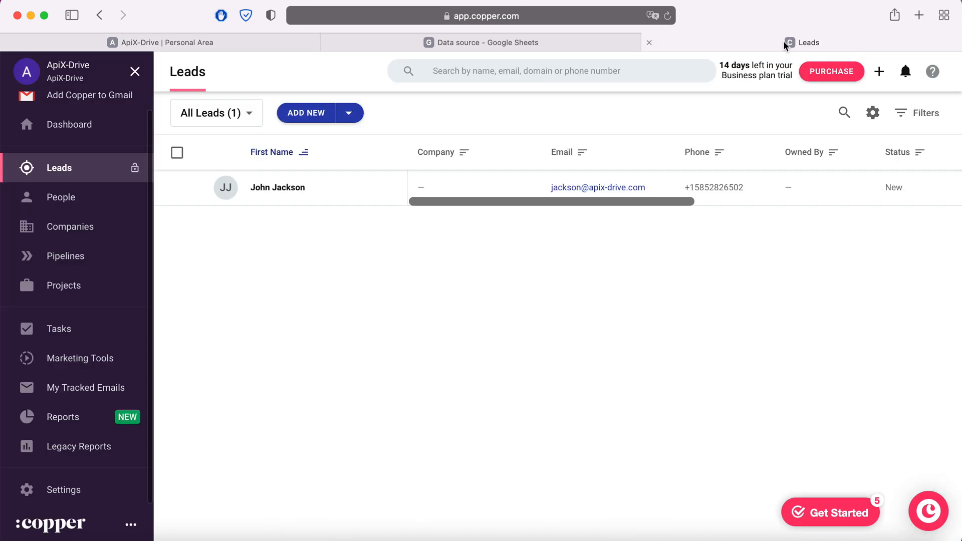
left_click(279, 188)
scroll(870, 301, "down", 5)
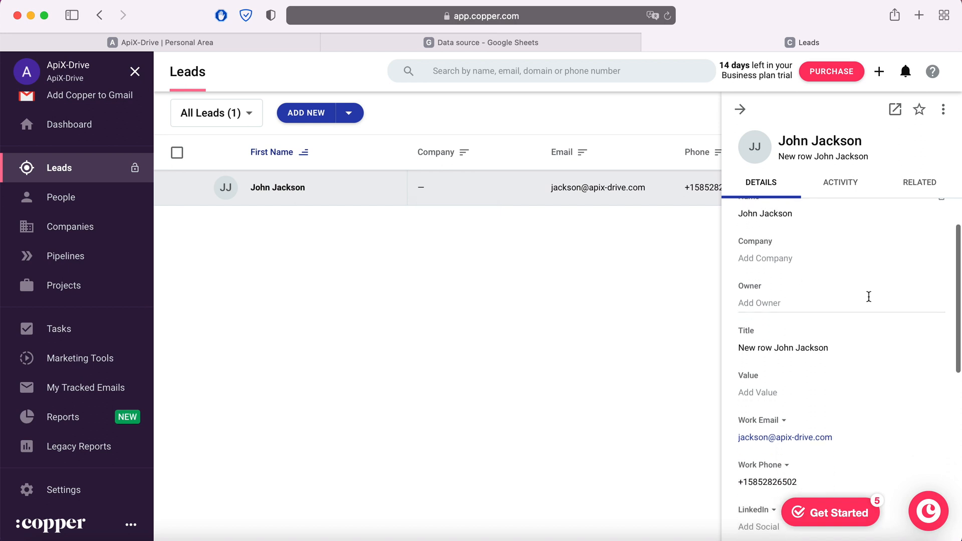
scroll(869, 297, "down", 6)
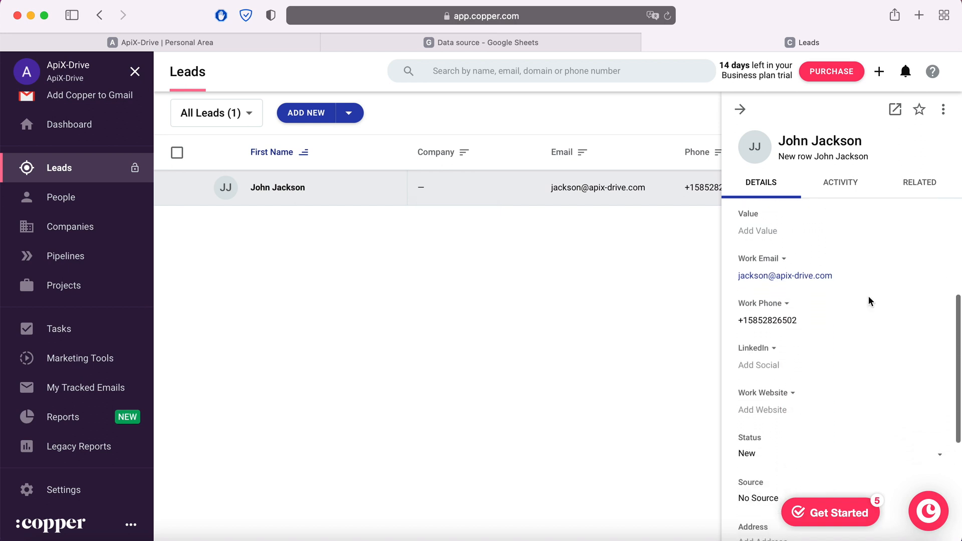
scroll(870, 301, "down", 6)
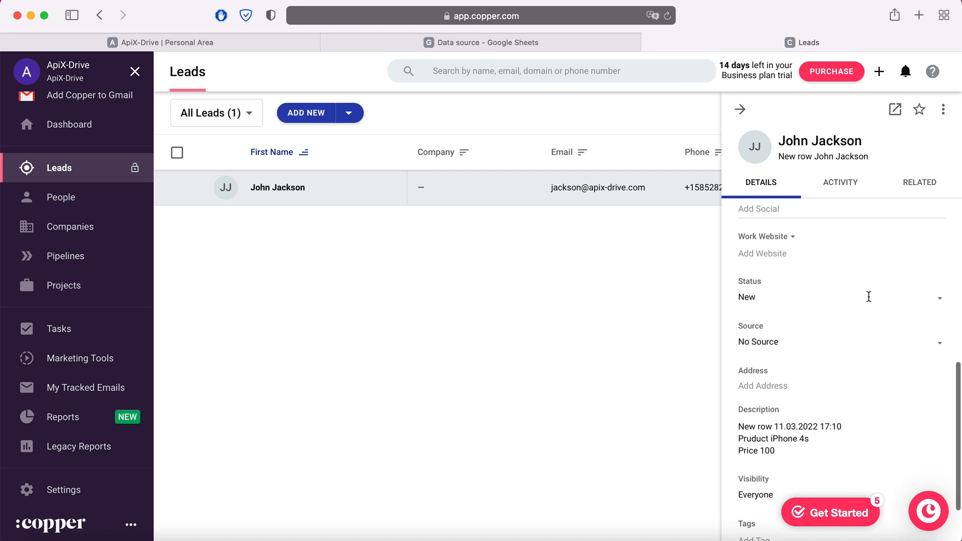
scroll(870, 301, "up", 17)
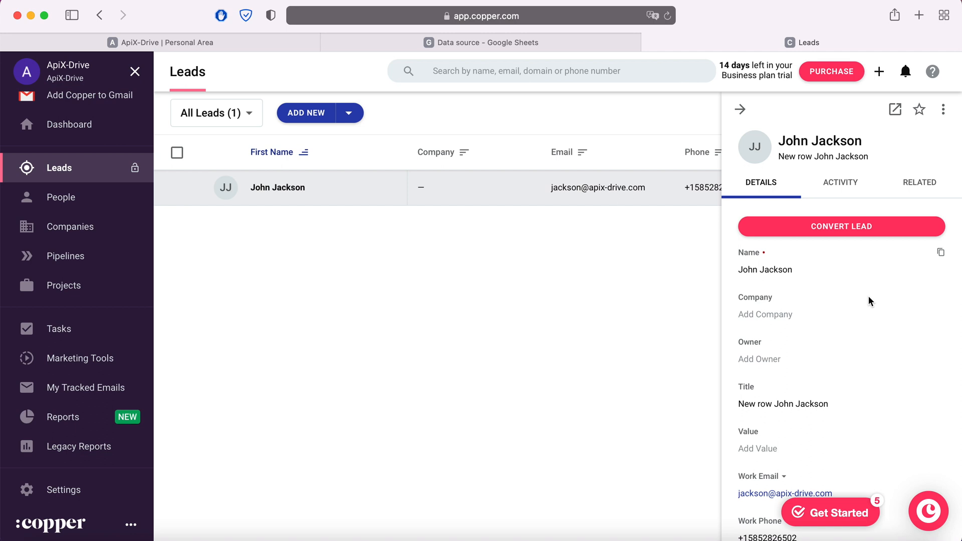
- Back in ApiX-Drive, reach the Finish step and enable automatic updates for the connection
left_click(231, 49)
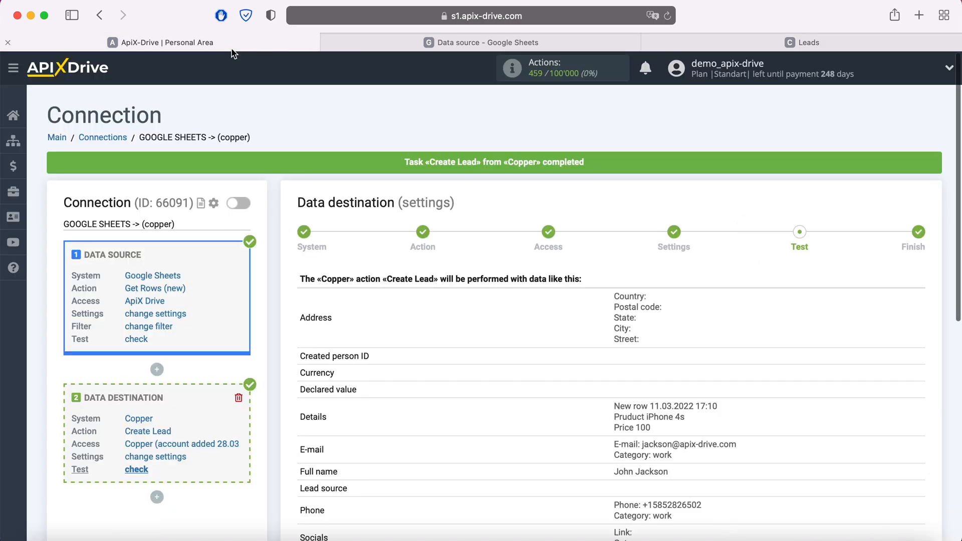
scroll(943, 407, "down", 5)
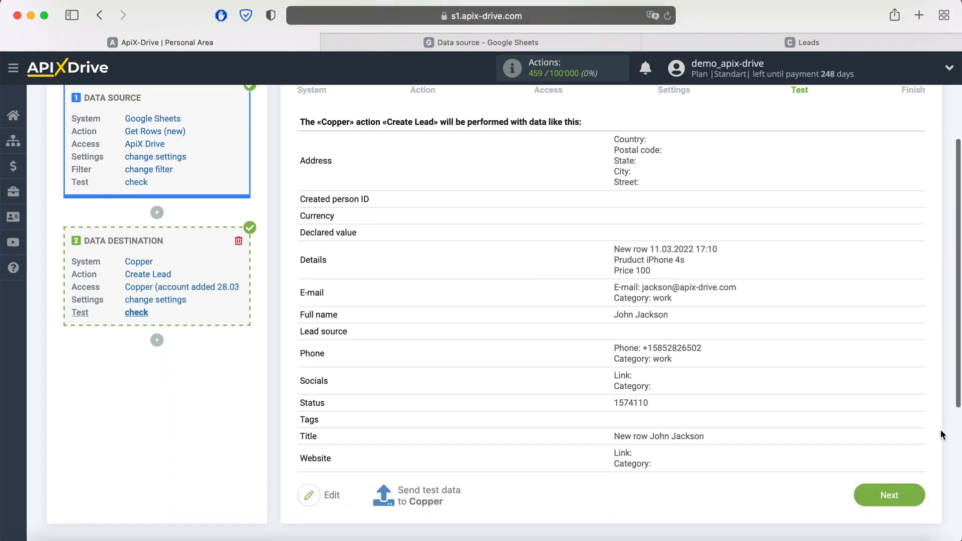
left_click(913, 501)
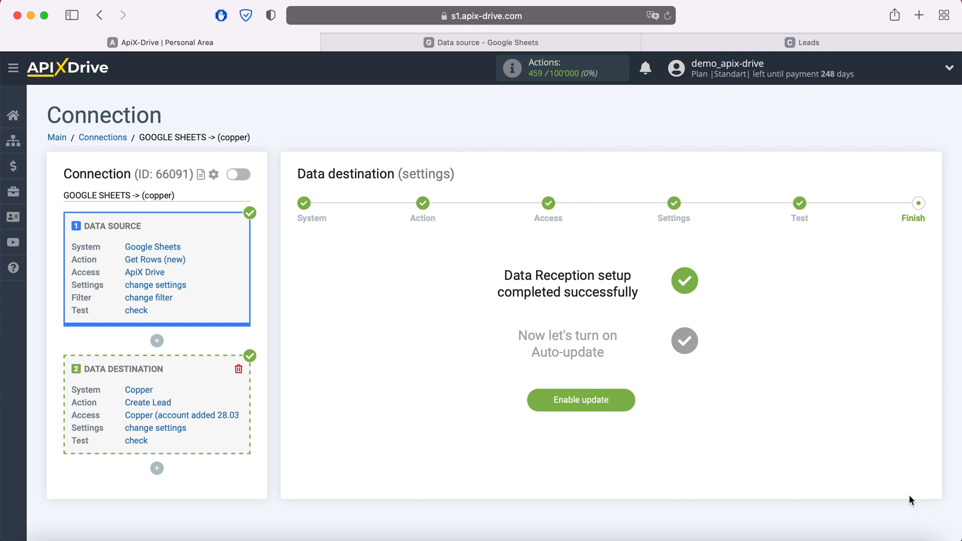
left_click(623, 403)
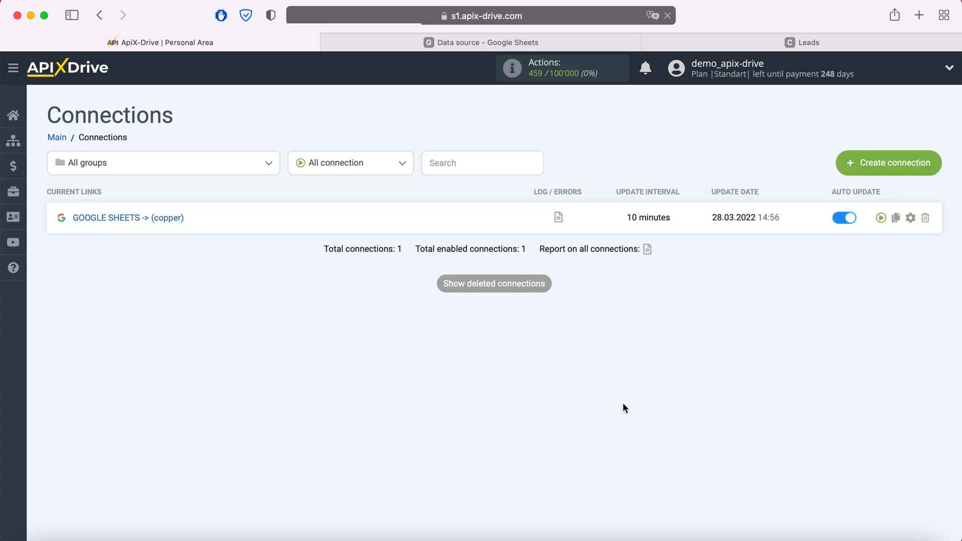
- Change the connection's update interval from 10 to 5 minutes and save
left_click(910, 218)
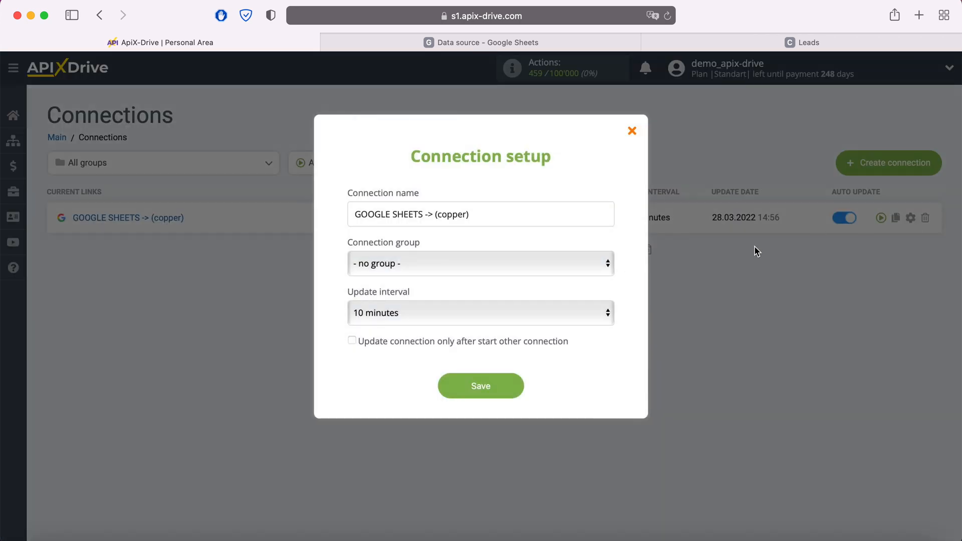
left_click(566, 313)
left_click(461, 292)
left_click(517, 387)
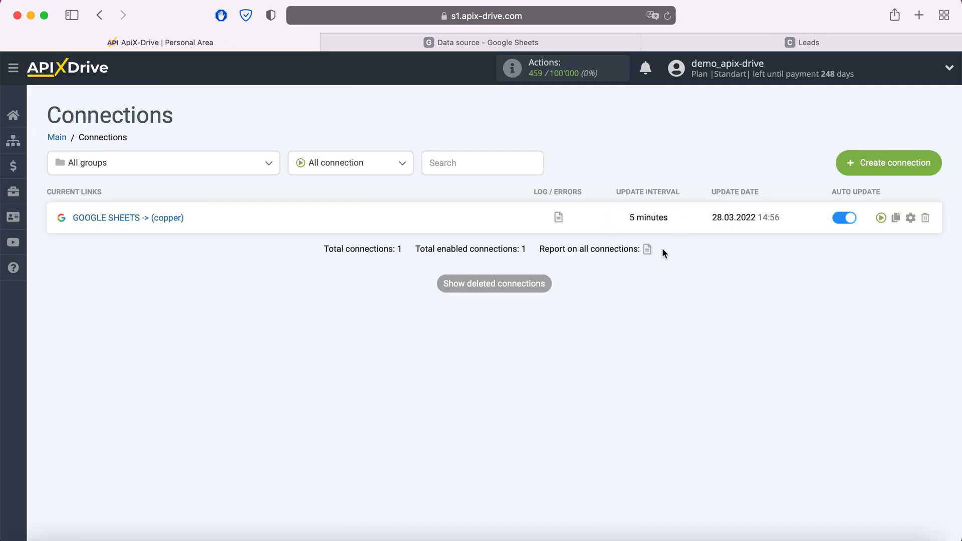